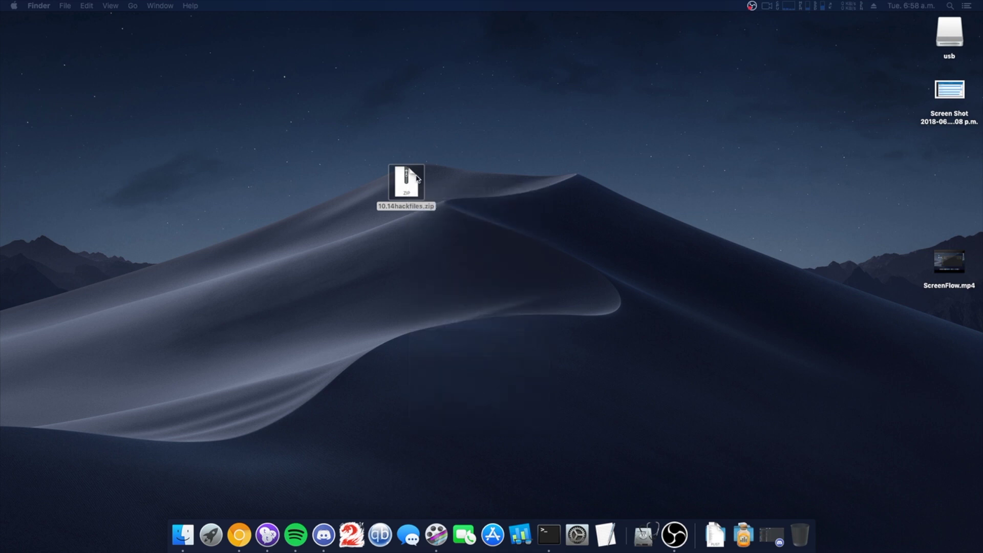
Extract 10.14hackfiles.zip on the desktop and open the extracted 10.14hackfiles folder
left_click_drag(406, 182, 260, 111)
double_click(260, 111)
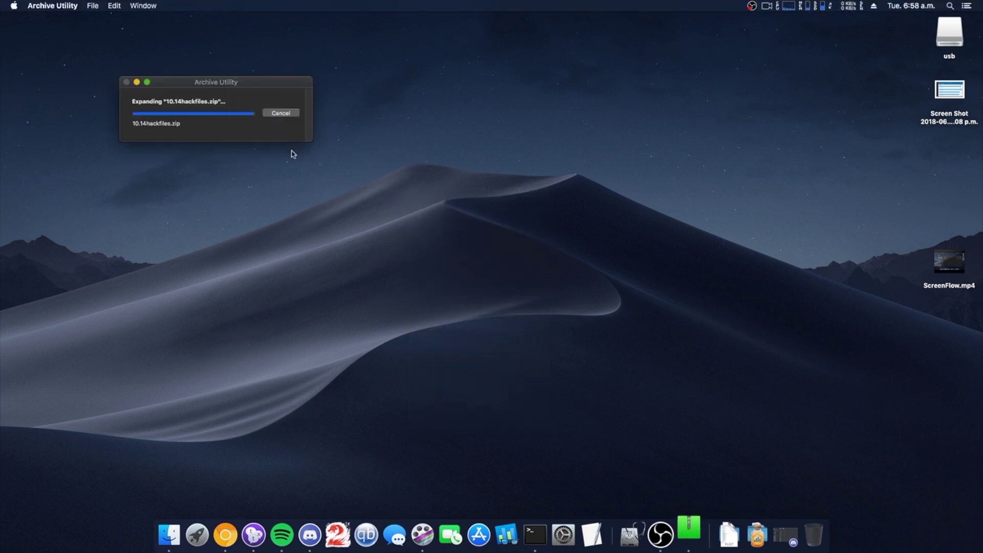
left_click_drag(256, 124, 171, 163)
double_click(170, 162)
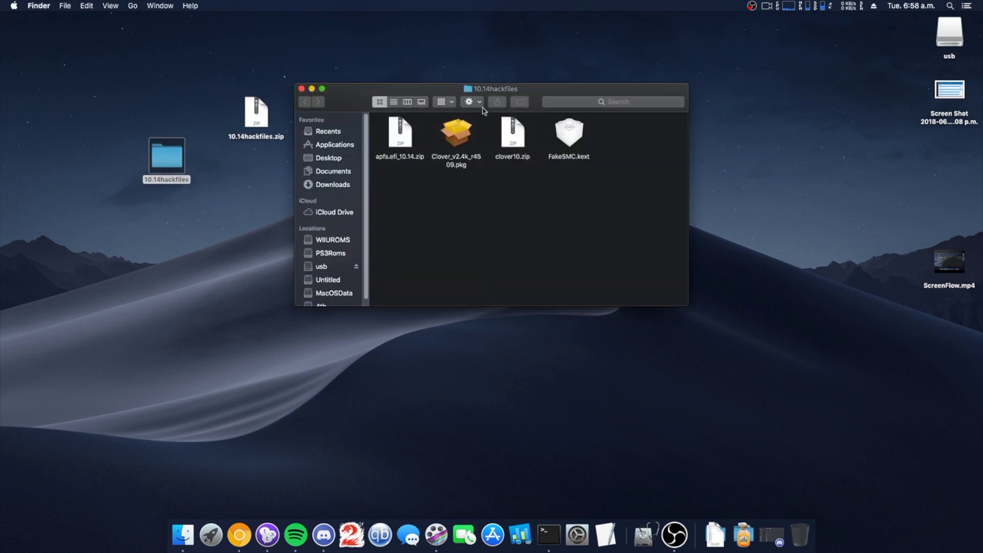
left_click_drag(564, 95, 281, 195)
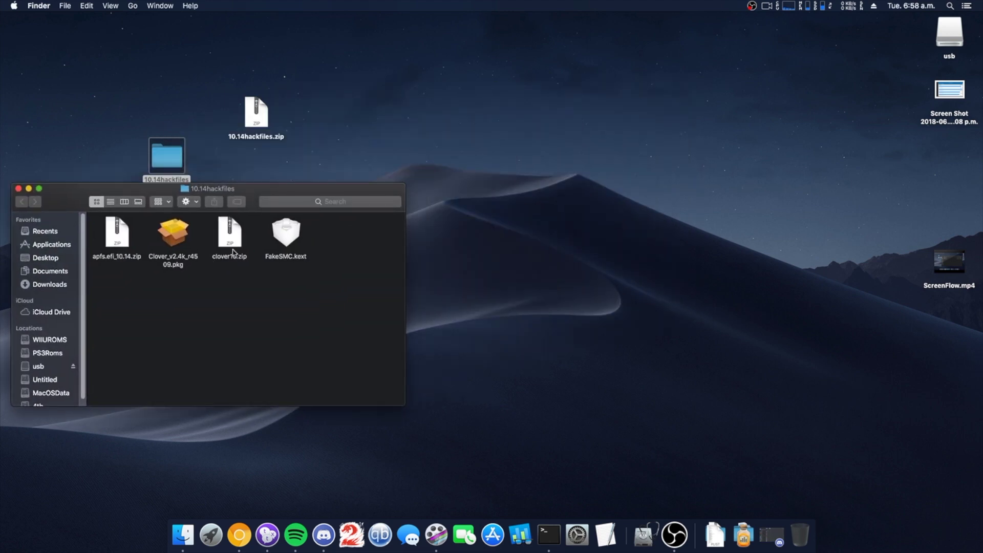
Extract apfs.efi_10.14.zip and clover10.zip inside the 10.14hackfiles folder
left_click(232, 245)
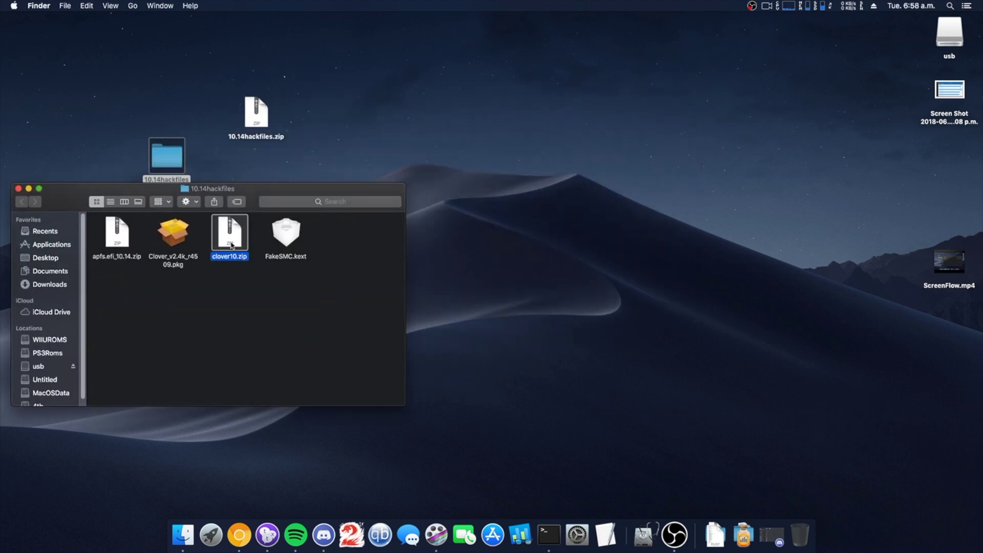
left_click(170, 236)
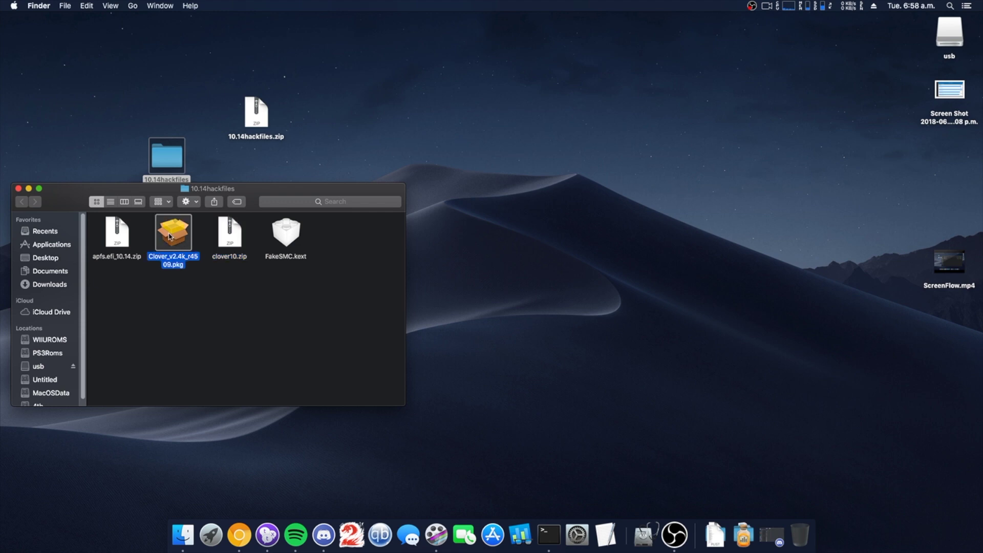
left_click(292, 238)
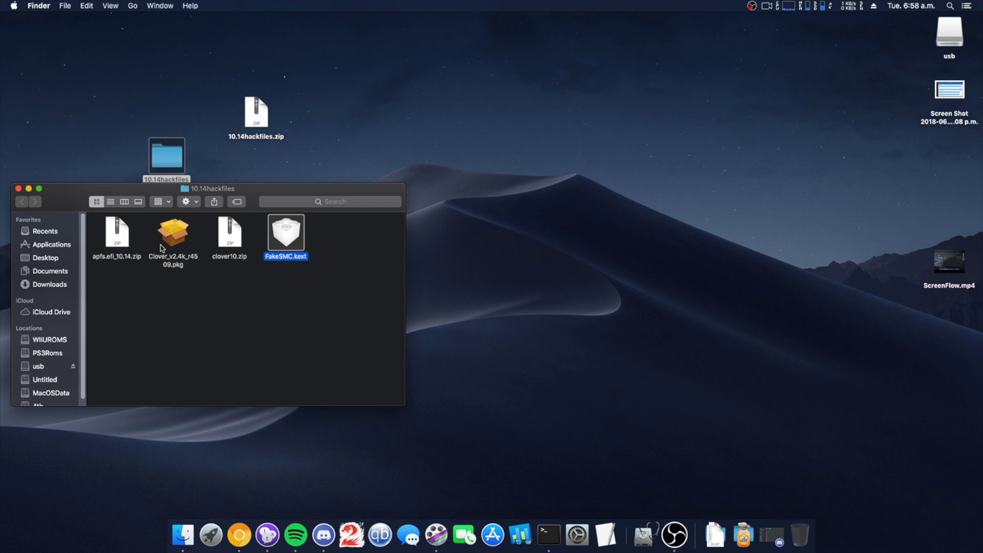
left_click(123, 242)
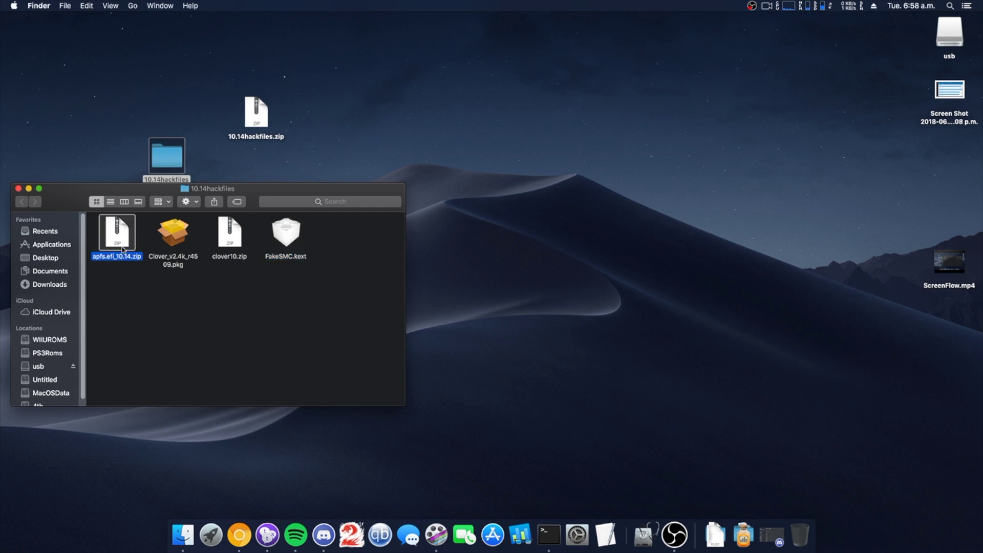
double_click(123, 250)
left_click(229, 249)
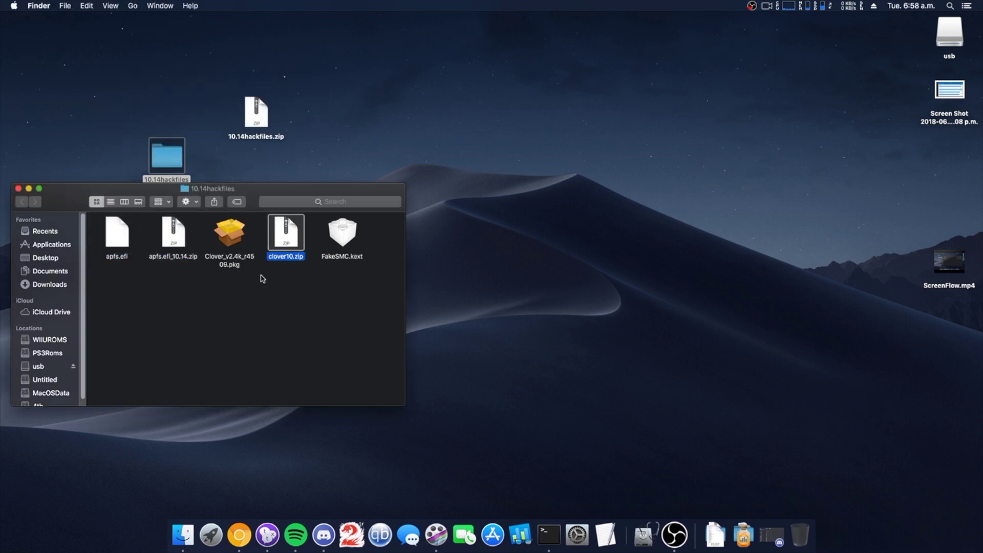
double_click(280, 251)
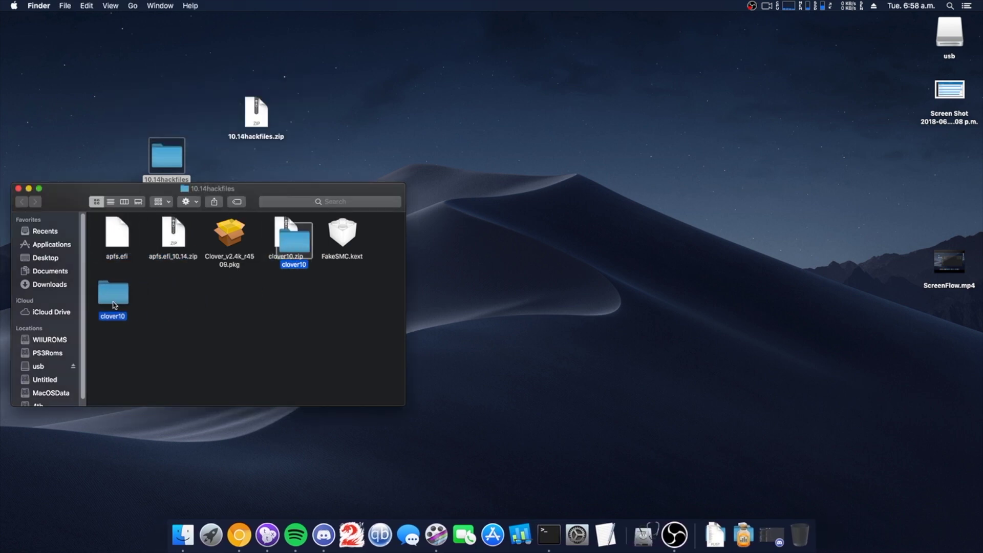
Arrange the folder's icons with the Clover_v2.4k_r4509.pkg beside the clover10 folder and FakeSMC.kext below it
left_click_drag(233, 246, 169, 293)
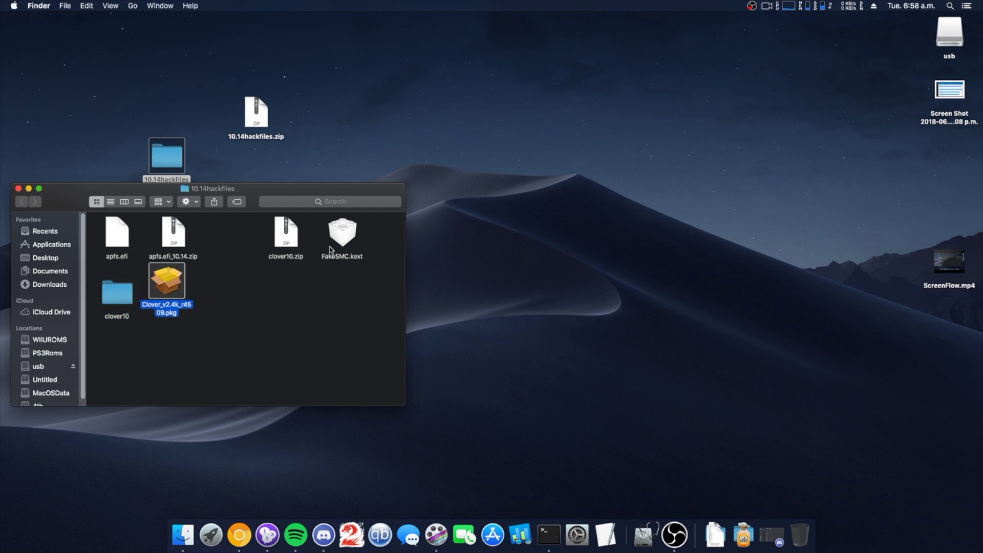
left_click_drag(337, 245, 108, 356)
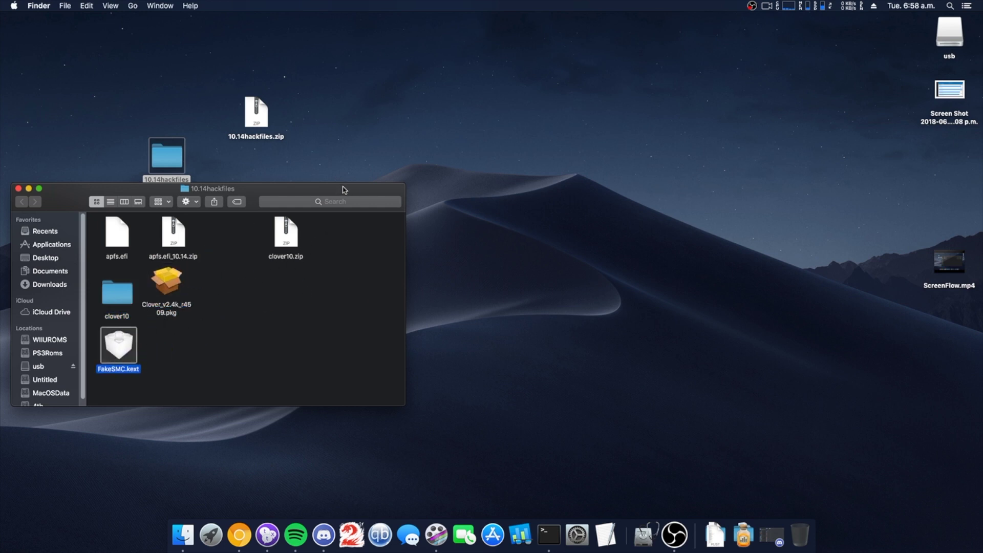
left_click_drag(255, 198, 275, 225)
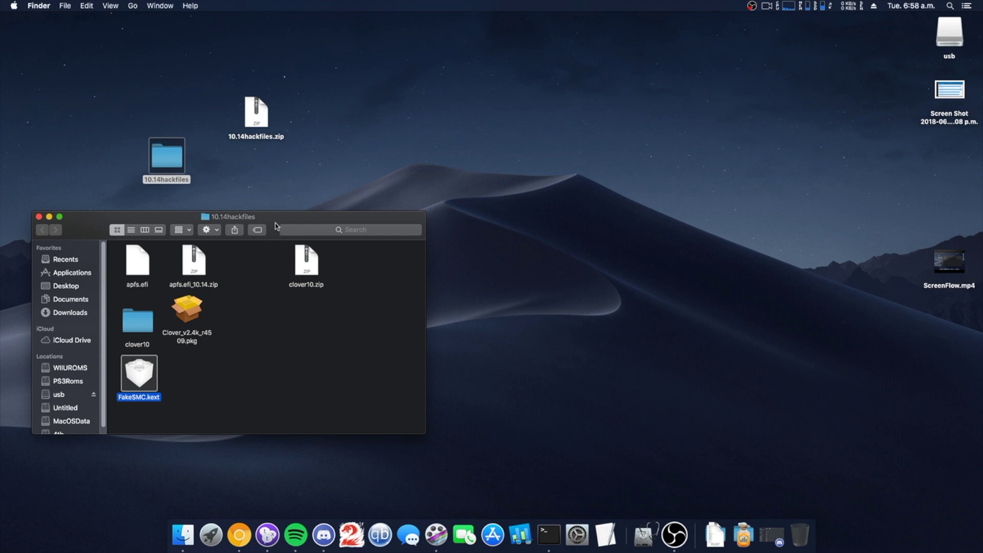
Open Disk Utility and select the external SanDisk Extreme Media drive
left_click(210, 535)
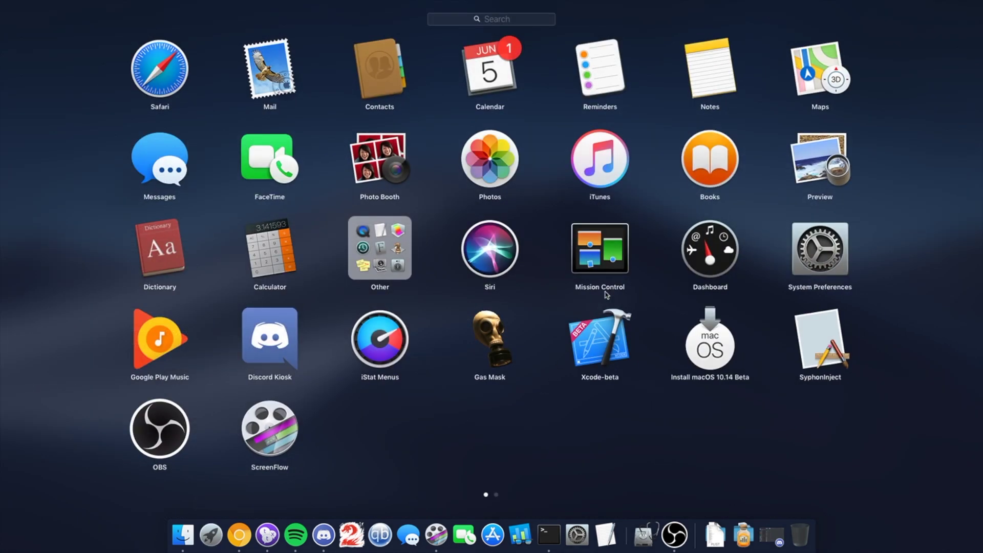
left_click(379, 247)
left_click(592, 315)
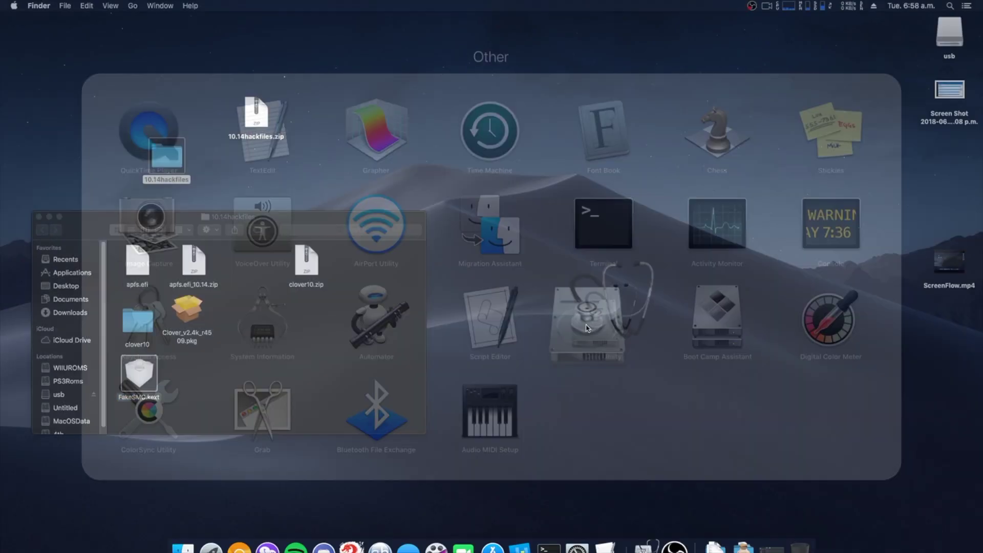
left_click_drag(347, 218, 677, 144)
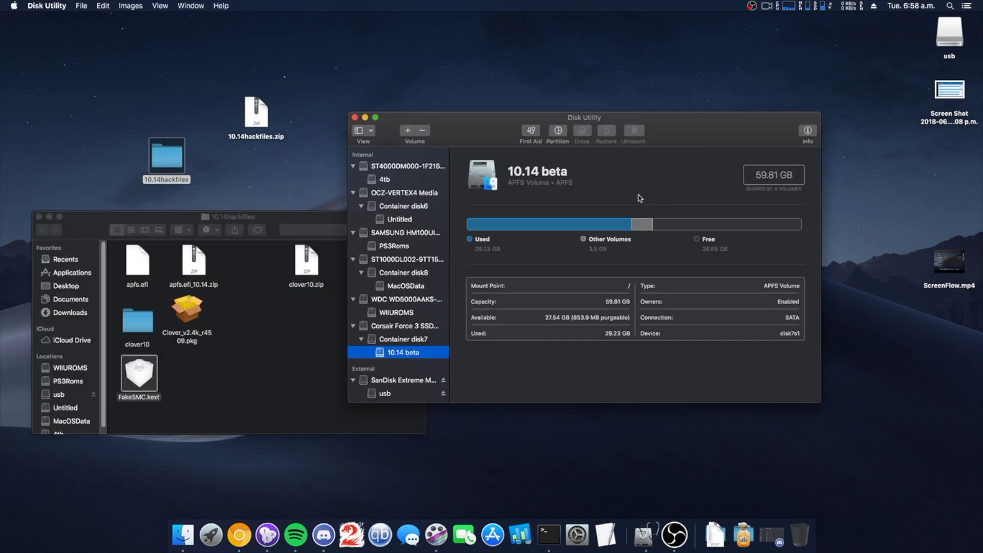
left_click(404, 379)
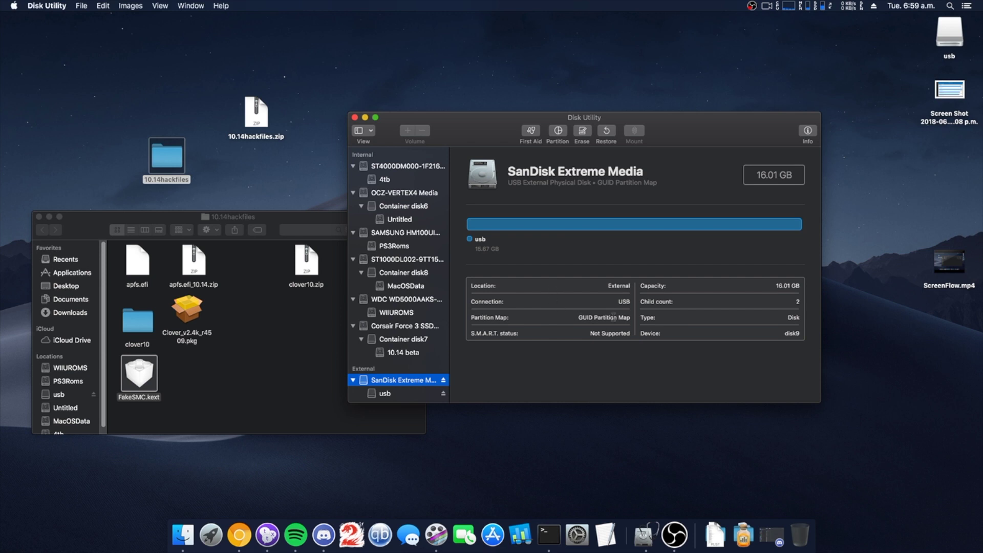
Erase the SanDisk Extreme Media drive with the name usb, APFS format and GUID Partition Map, and close Disk Utility
left_click(582, 132)
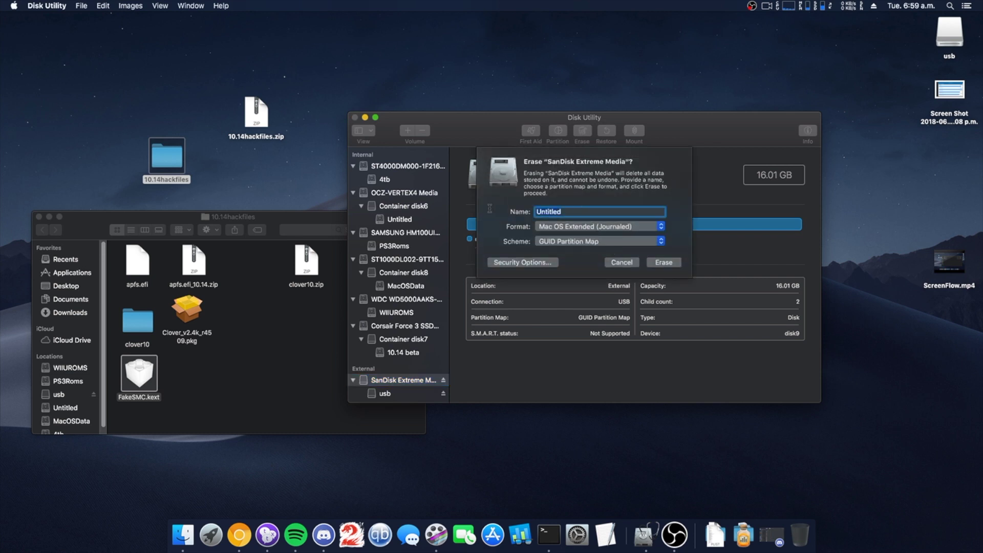
type("usb")
left_click(589, 226)
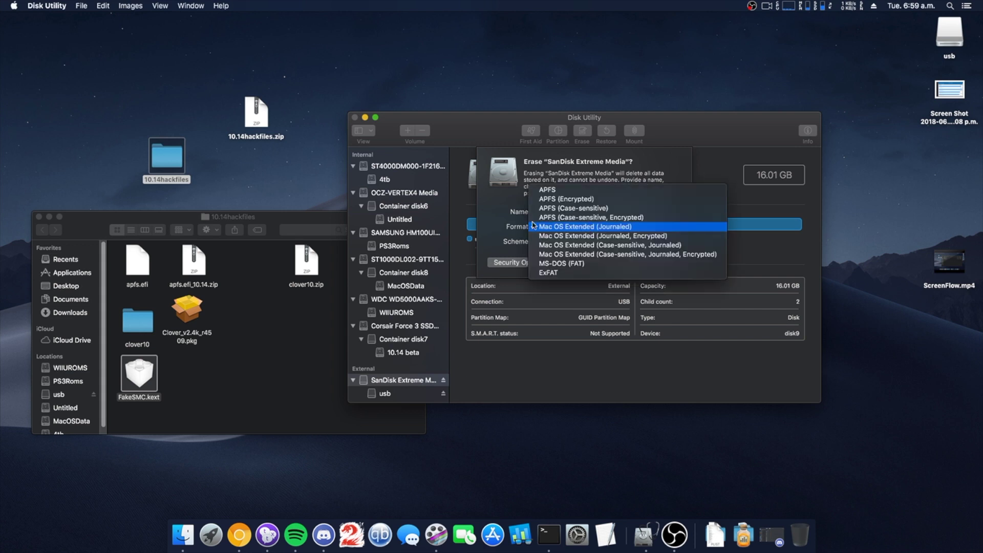
left_click(550, 227)
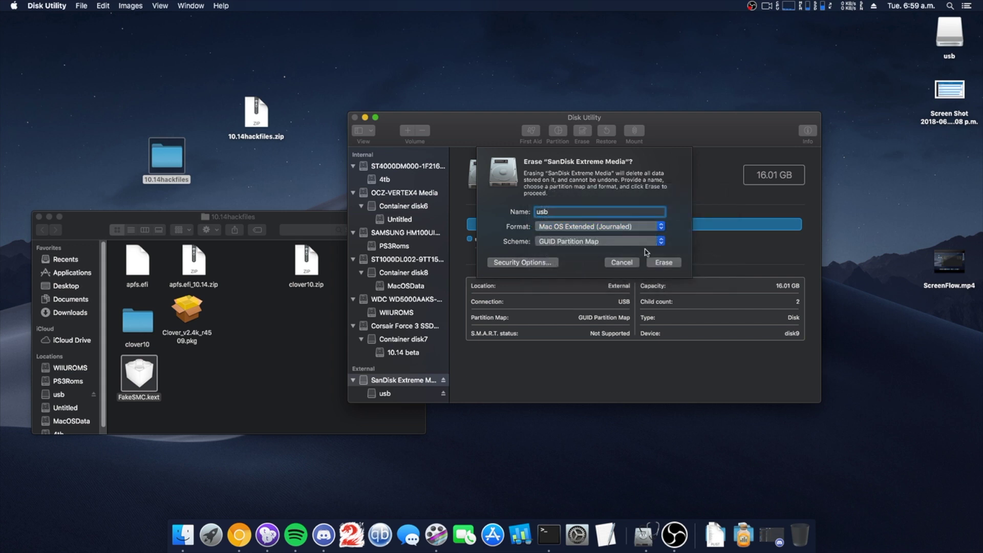
left_click(581, 228)
left_click(553, 195)
left_click(663, 262)
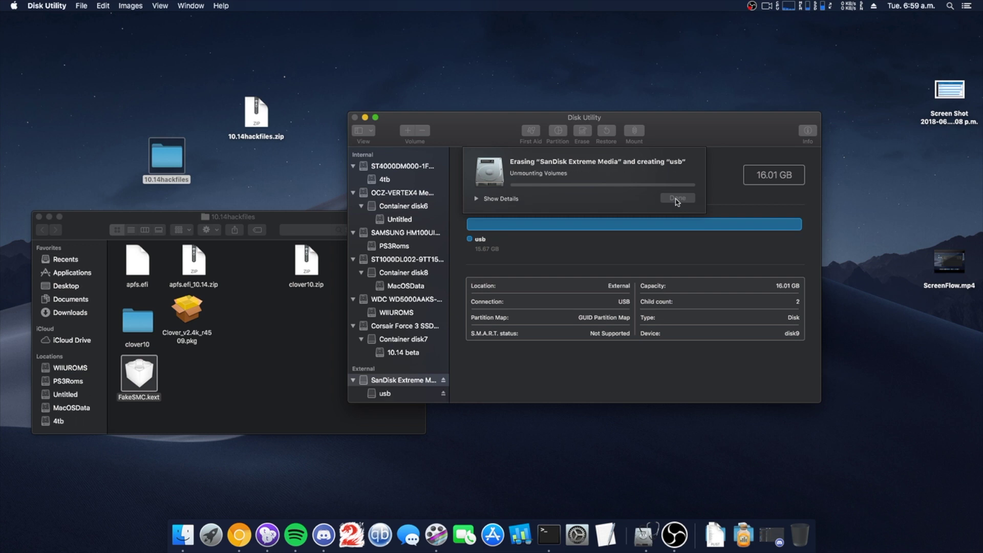
left_click(476, 200)
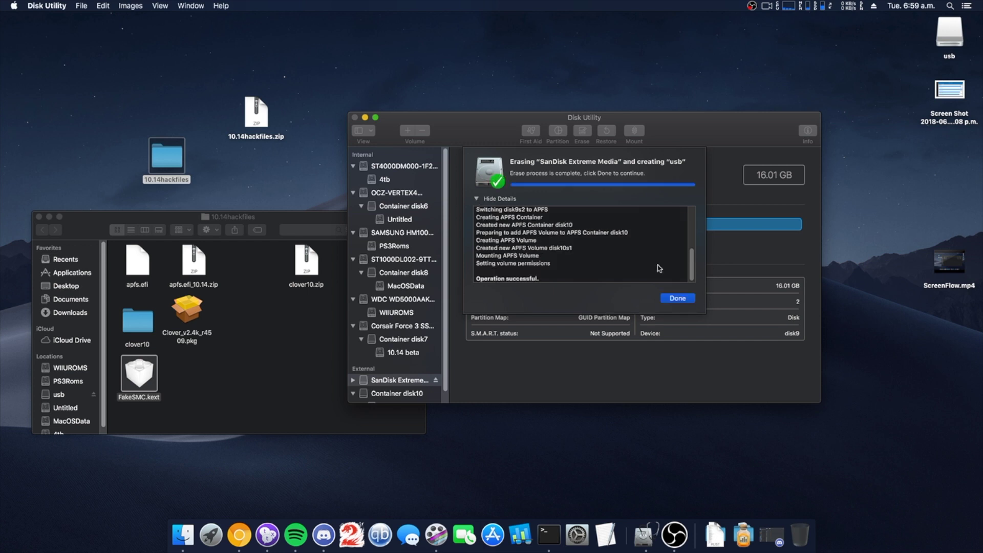
left_click(678, 298)
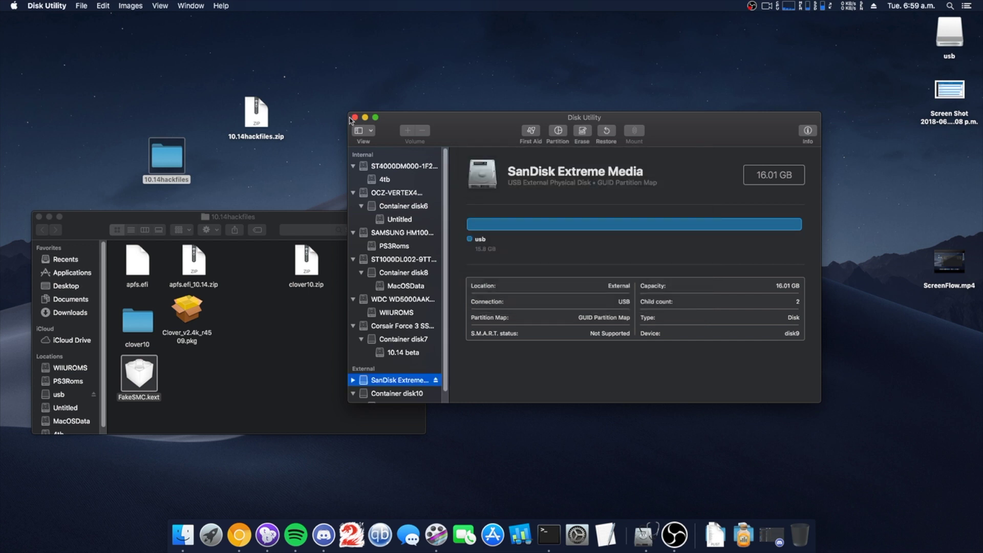
left_click(354, 117)
Look through the installed applications for the Install macOS 10.14 Beta app
left_click_drag(304, 222, 628, 143)
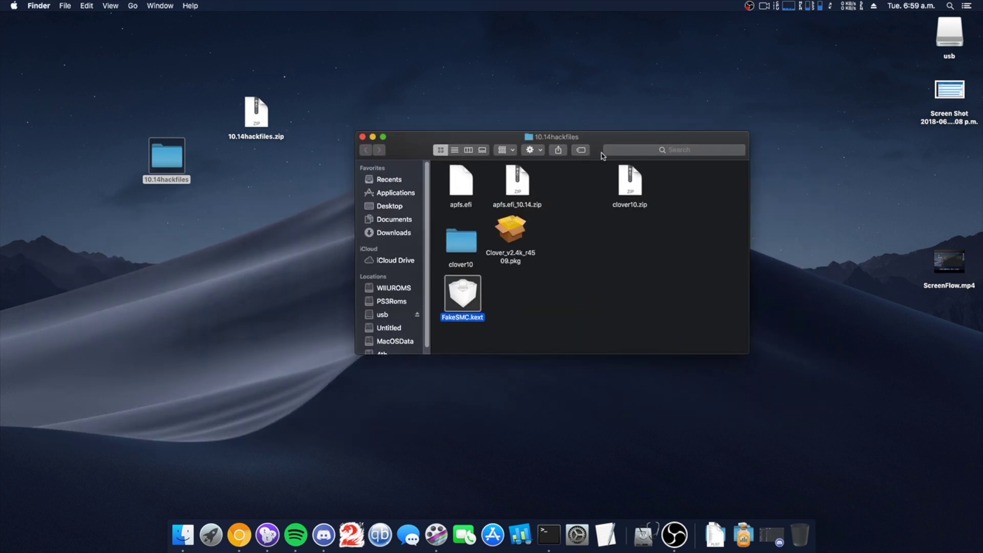
left_click(210, 534)
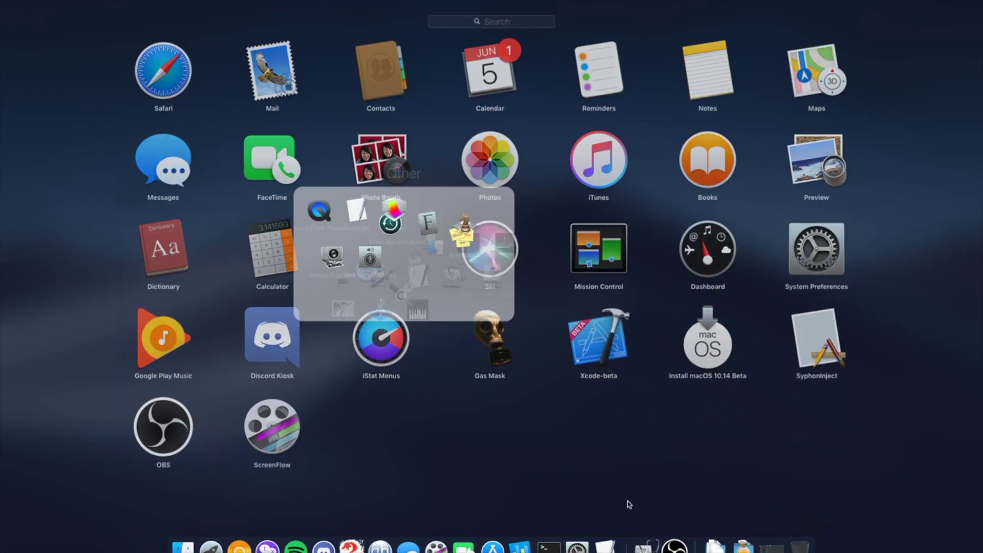
left_click(627, 488)
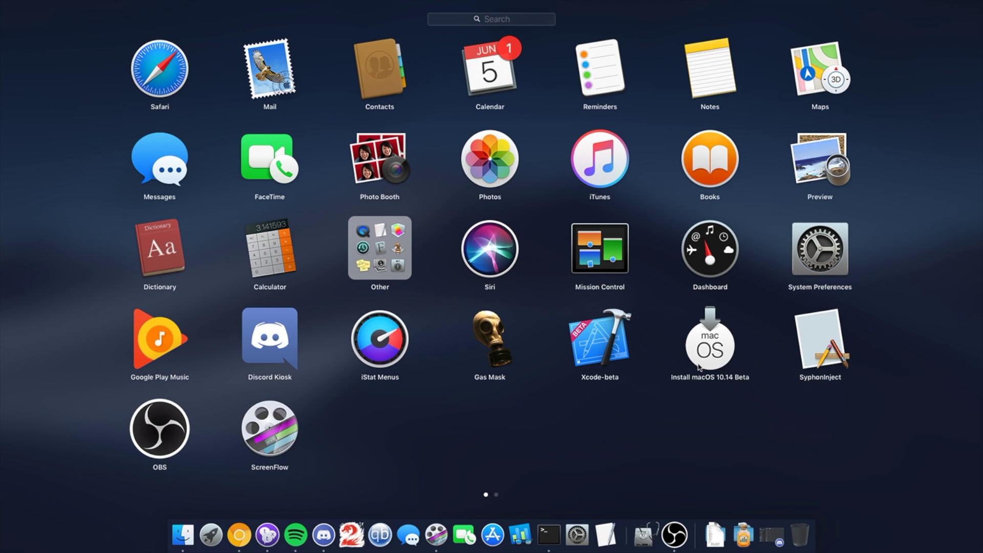
left_click(208, 536)
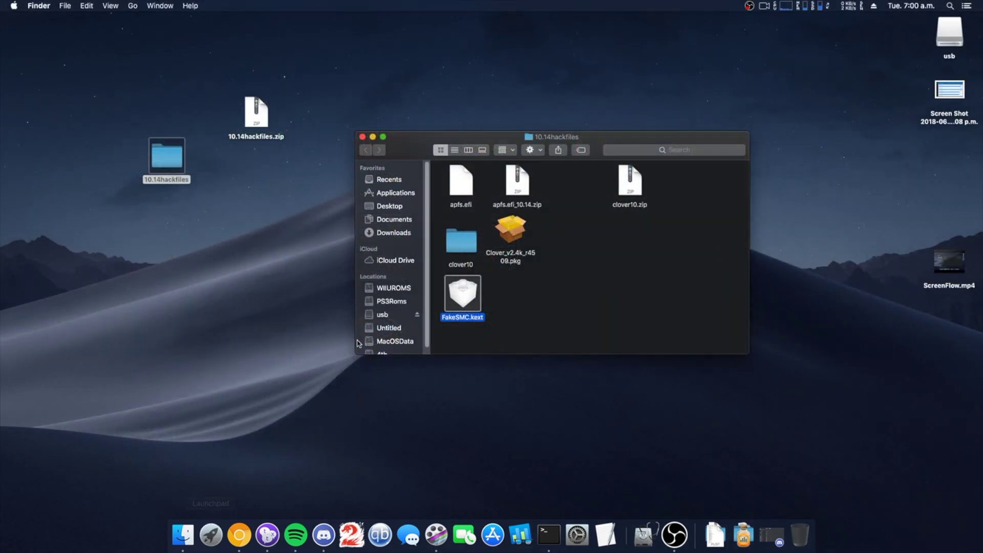
In Terminal, enter sudo /Applications/Install\ macOS\ 10.14\ beta.app/Contents/Resources/createinstallmedia --volume /volumes/usb, and widen the window to fit the command
left_click_drag(169, 163, 170, 229)
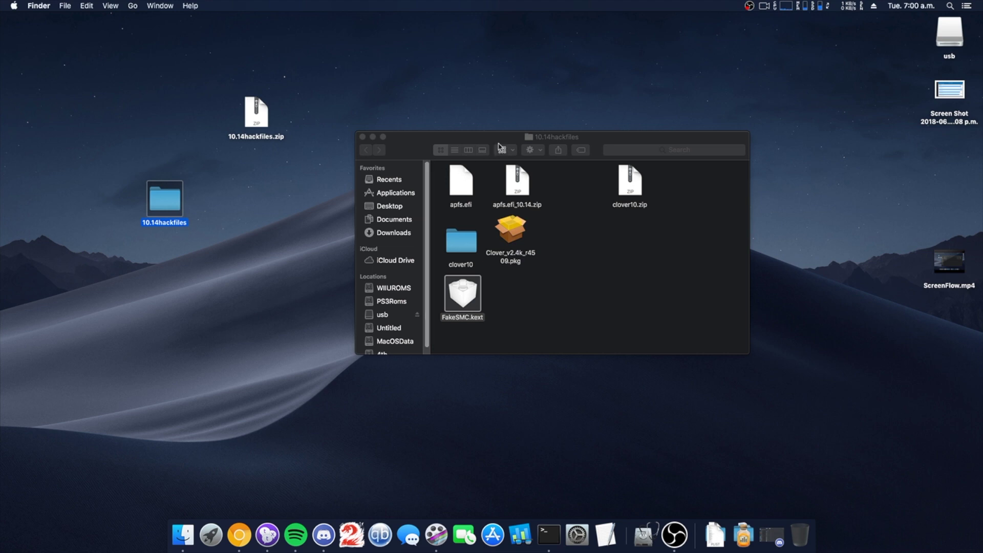
left_click_drag(500, 143, 391, 221)
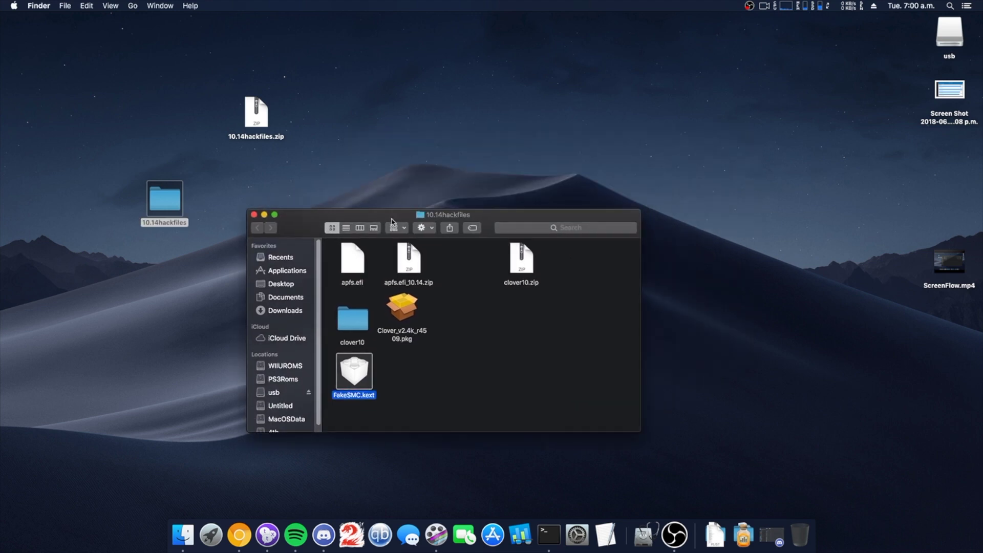
left_click(552, 534)
type("sudo")
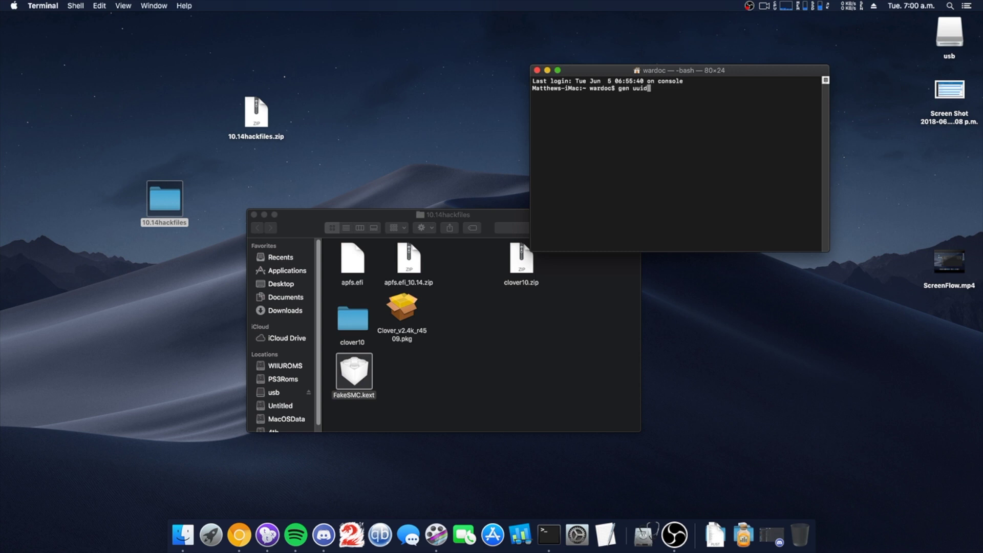
type("/Applications/Install\\ macOS\\ 10.14\\ beta.app/Contents/Resources/createinstallmedia --volume /volumes/usb")
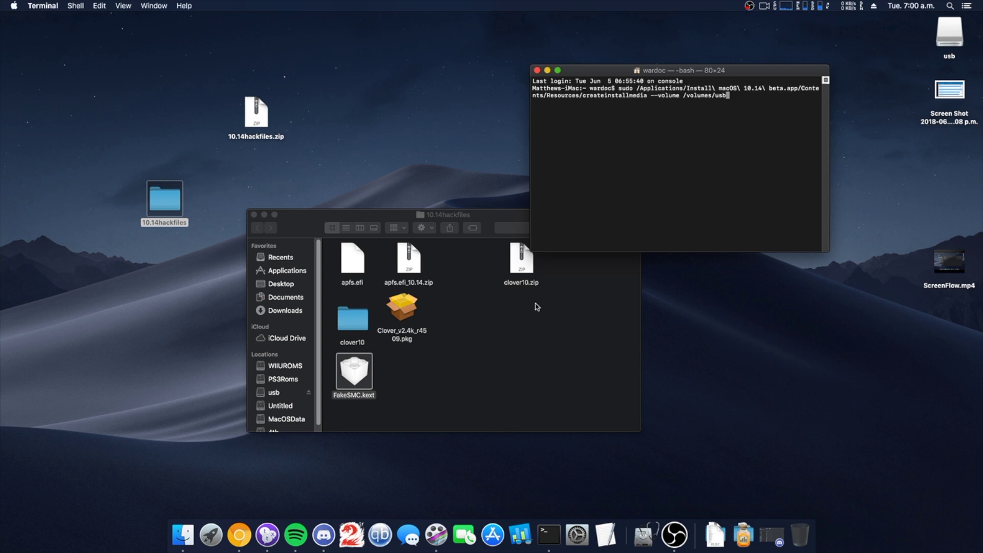
left_click_drag(532, 247, 236, 266)
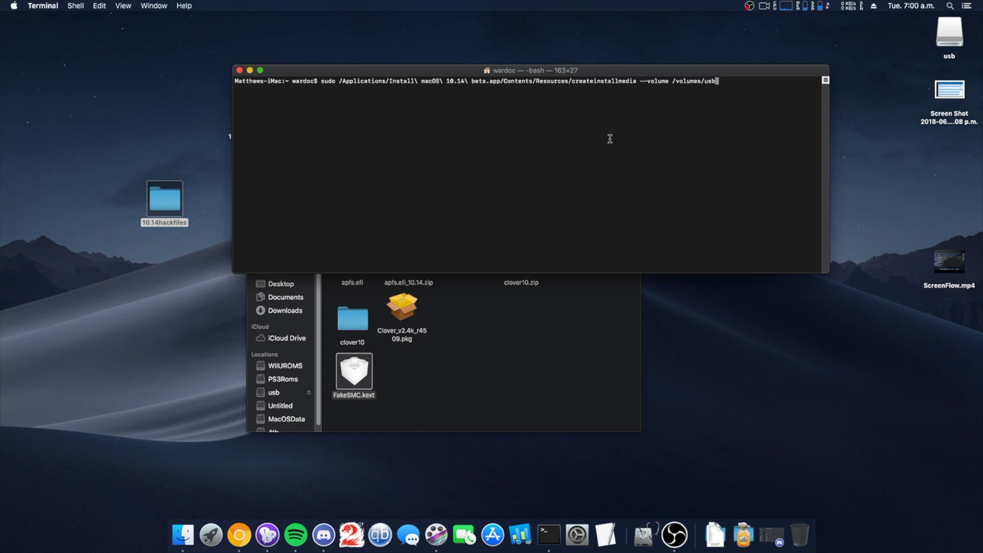
Try to create the install media by running the command, supplying the account password and answering y to erasing the usb volume
key("Return")
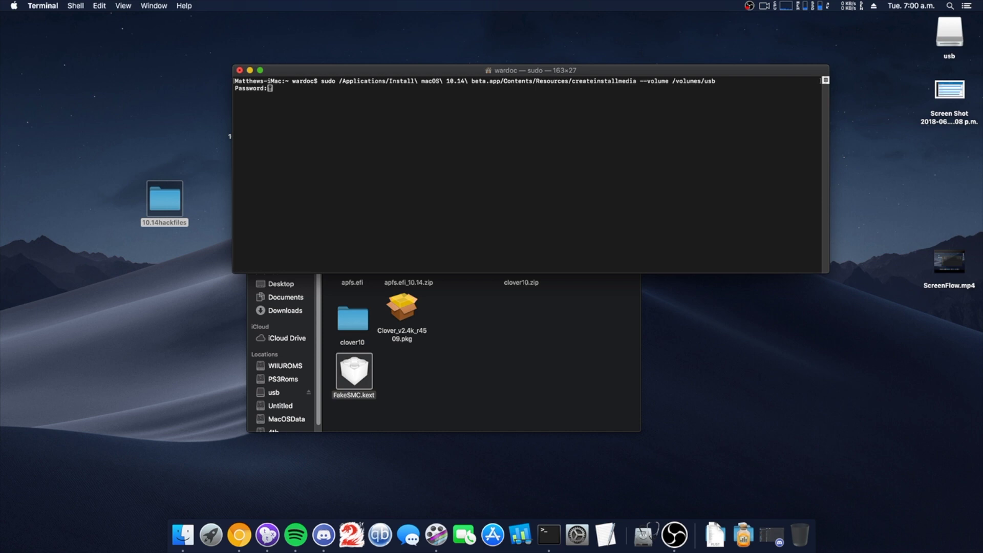
key("Return")
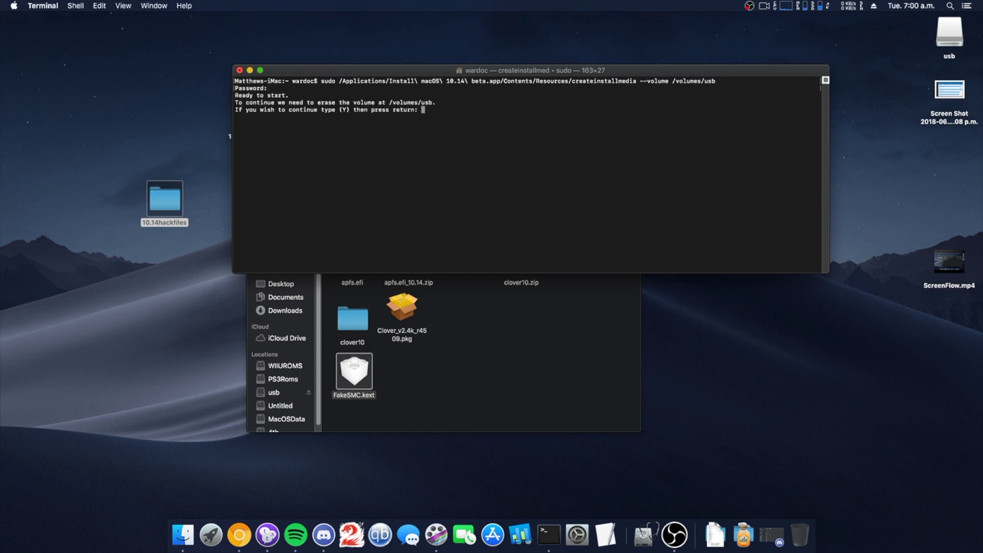
type("y")
key("Return")
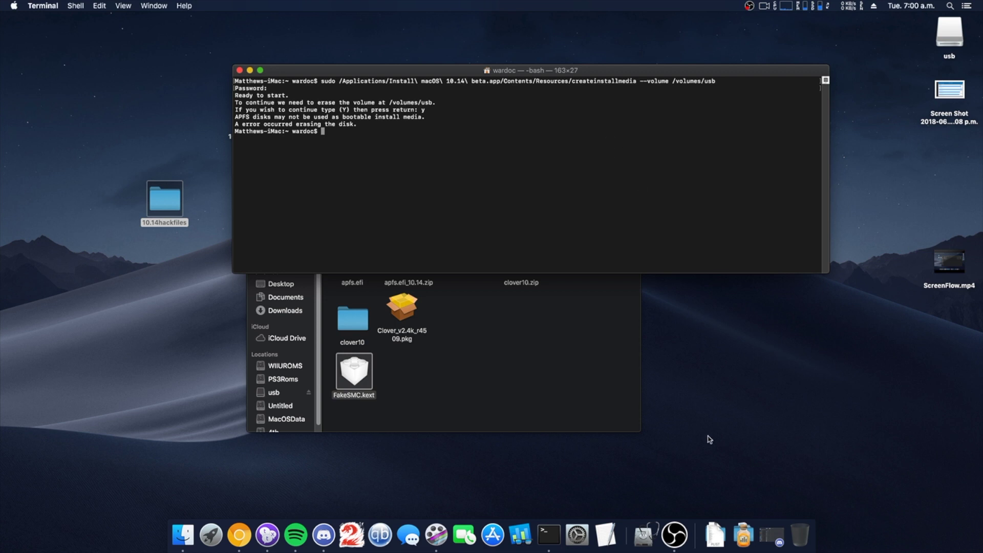
Erase the SanDisk Extreme Media drive in Disk Utility with the name usb, Mac OS Extended (Journaled) format and GUID Partition Map
left_click(646, 535)
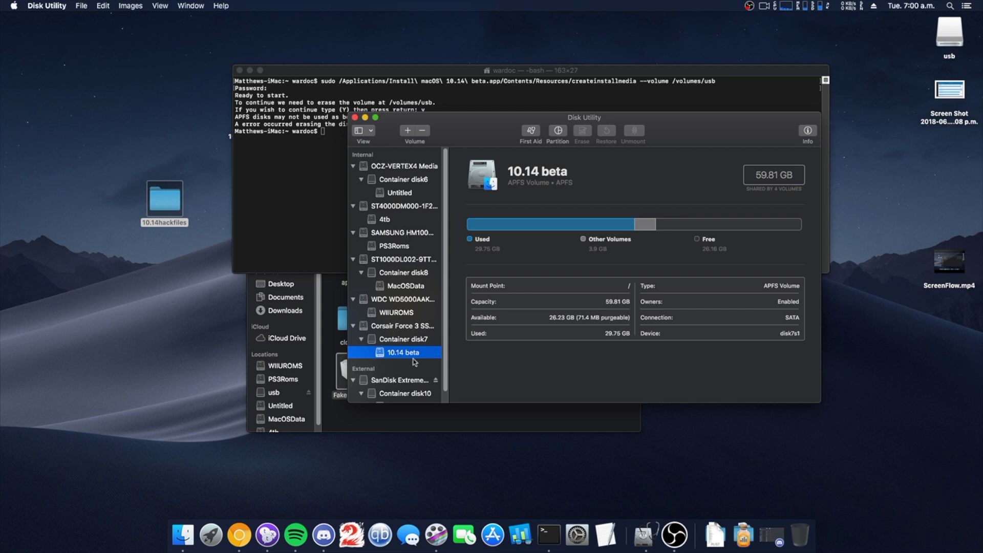
left_click(408, 371)
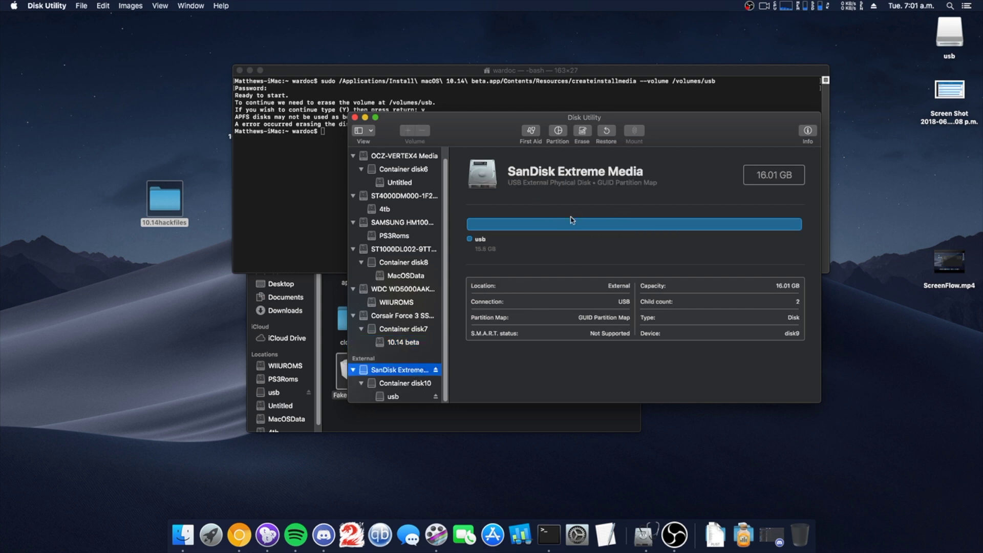
left_click(582, 131)
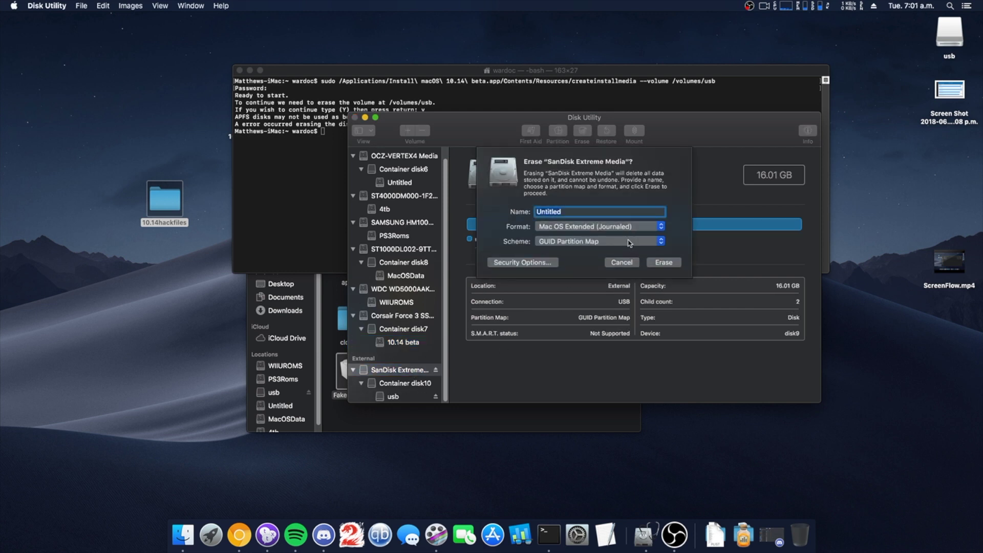
type("usb")
key("Tab")
left_click(664, 262)
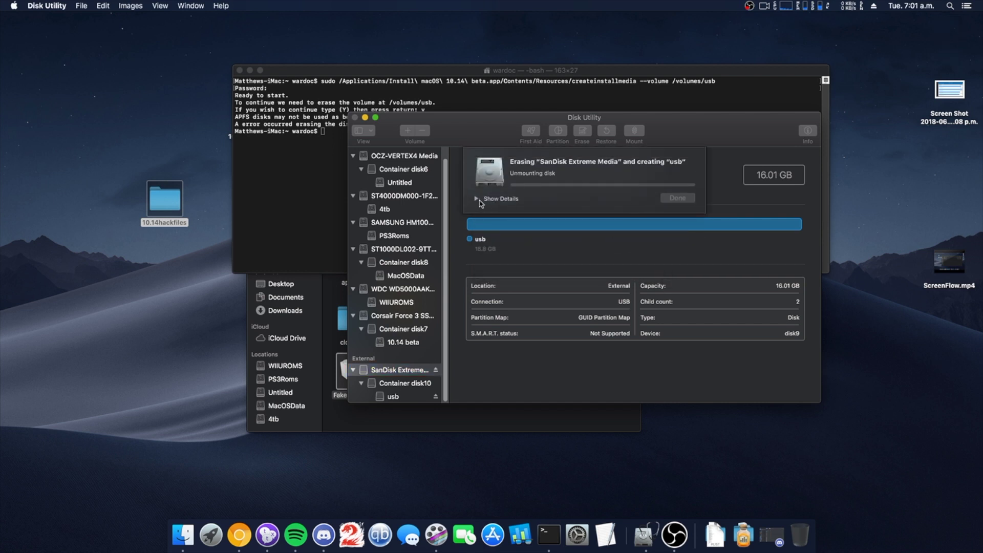
left_click(477, 198)
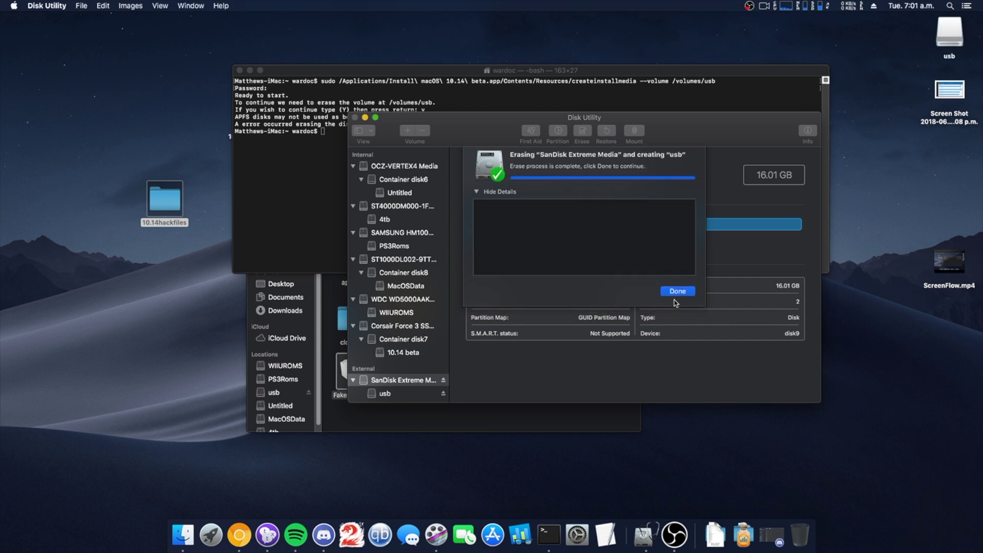
left_click(676, 291)
Rerun the createinstallmedia command in Terminal and answer y to erasing the usb volume
left_click(314, 172)
key("Up")
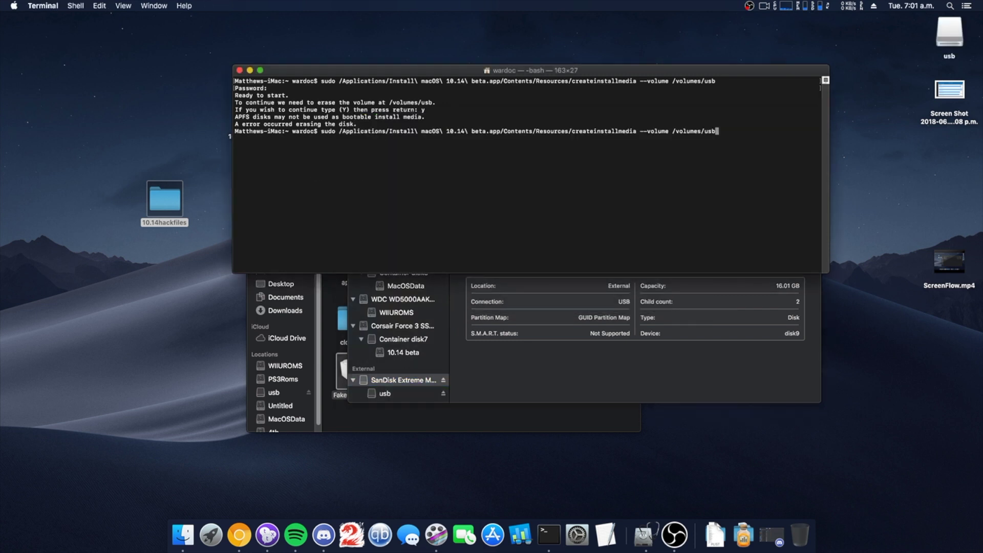
key("Return")
type("y")
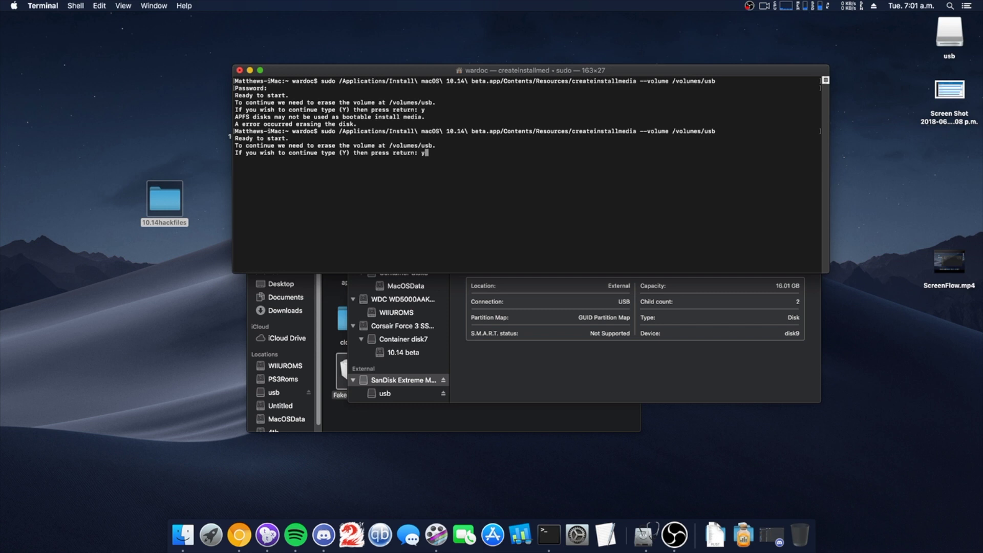
key("Return")
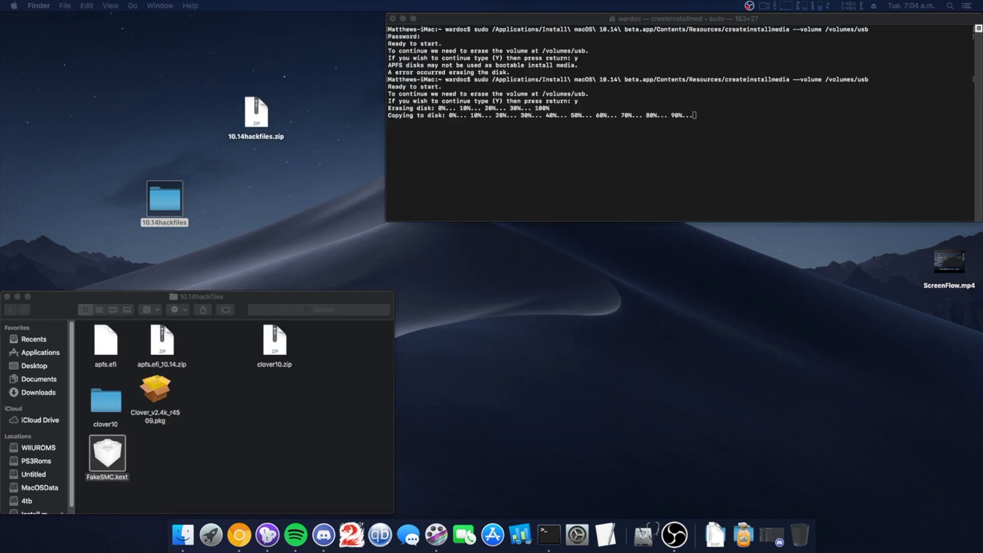
left_click(722, 17)
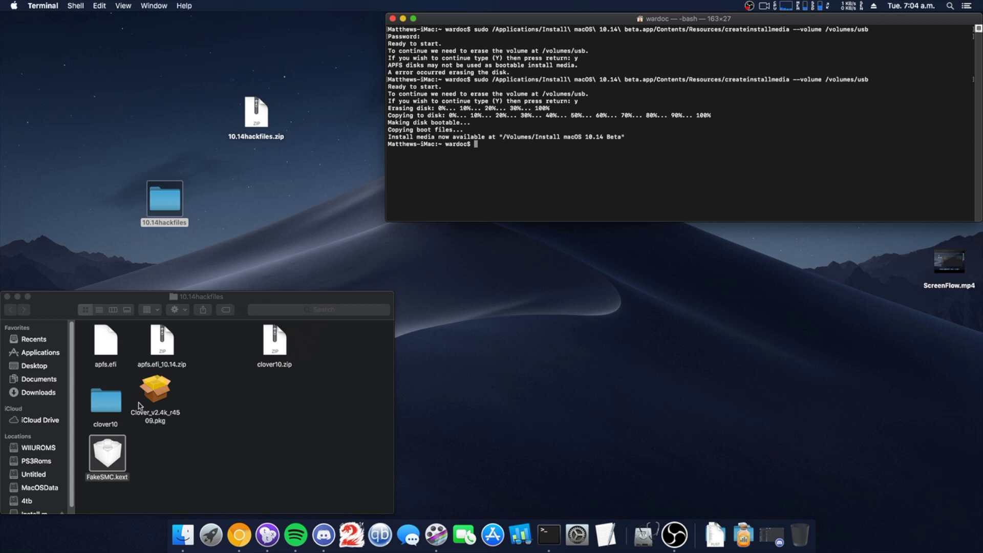
Open the Clover_v2.4k_r4509.pkg installer and set Install macOS 10.14 Beta as the install destination
double_click(164, 396)
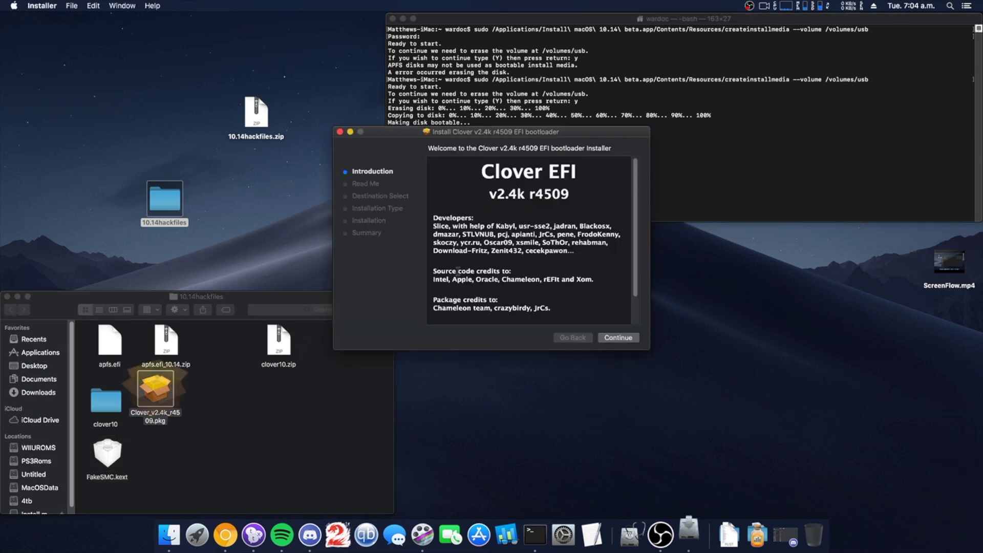
left_click(625, 341)
left_click(627, 340)
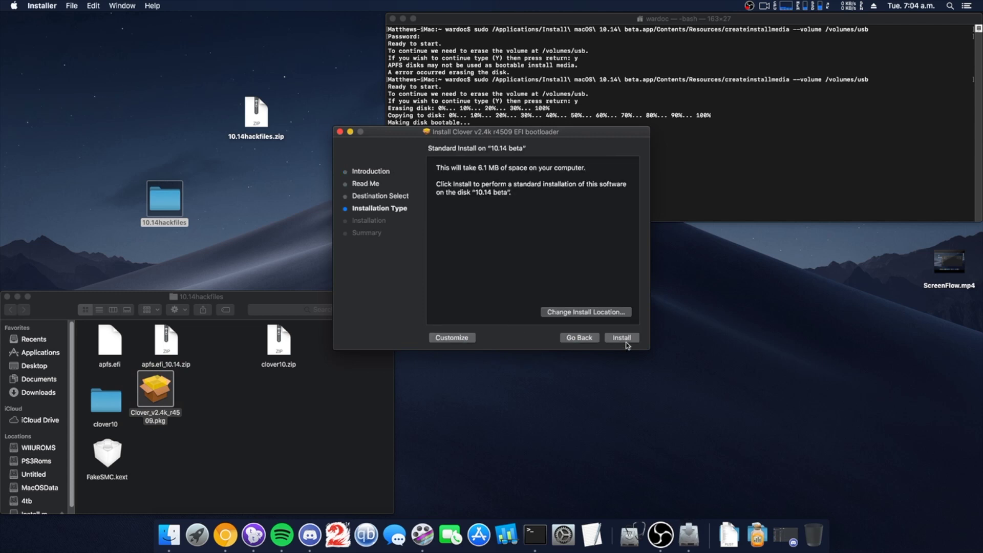
left_click(598, 316)
left_click(622, 228)
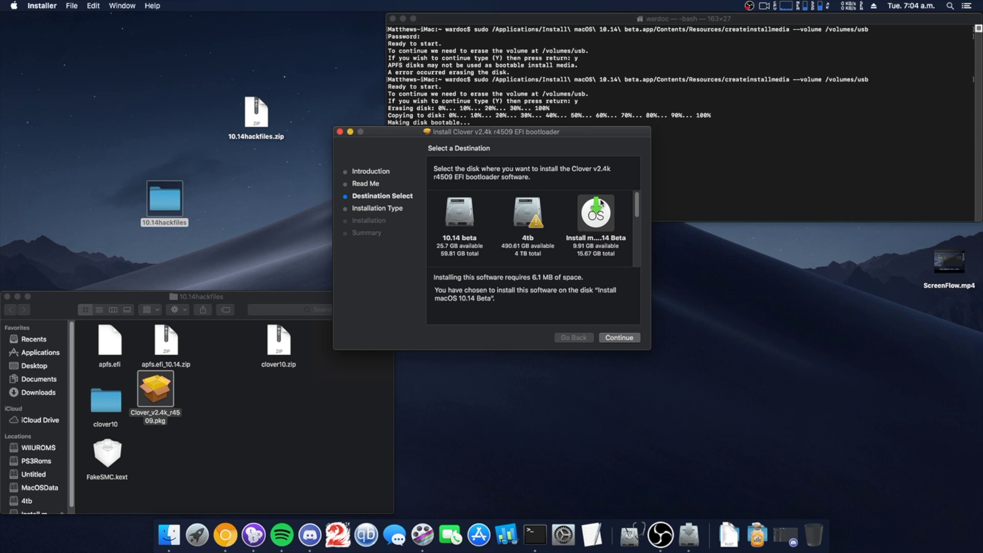
scroll(576, 248, "down", 3)
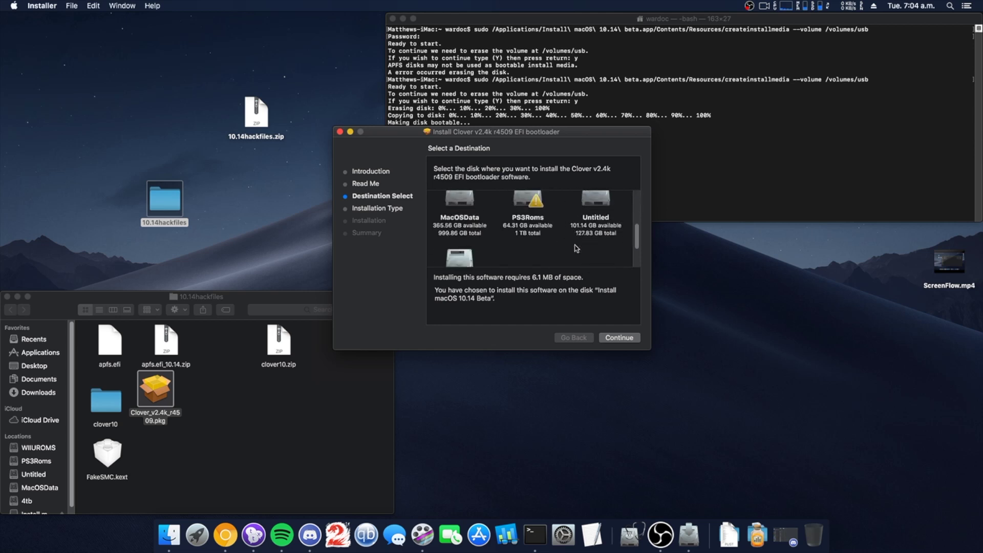
left_click(617, 337)
Customize the Clover install with Install for UEFI booting only and the Drivers64UEFI drivers AptioInputFix and AptioMemoryFix
left_click(436, 341)
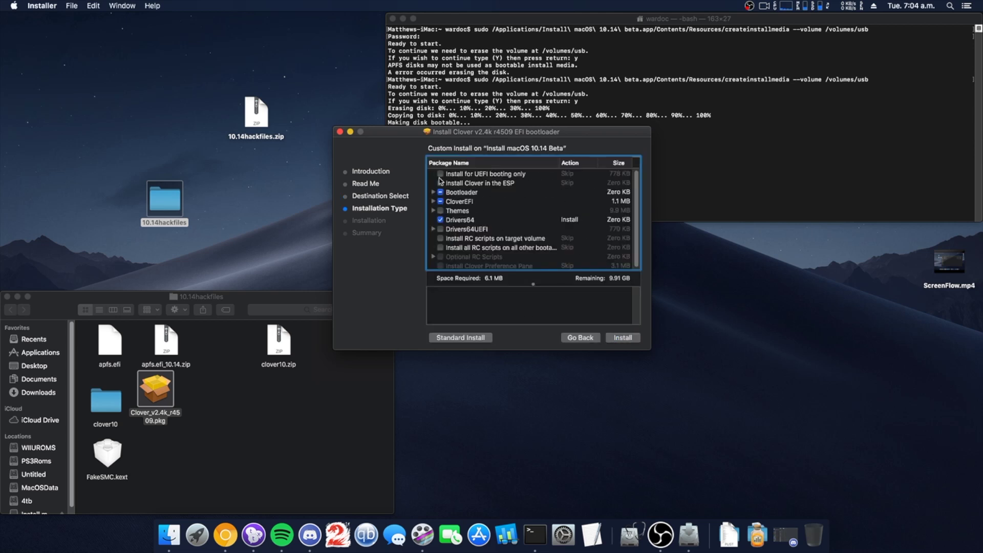
left_click(440, 174)
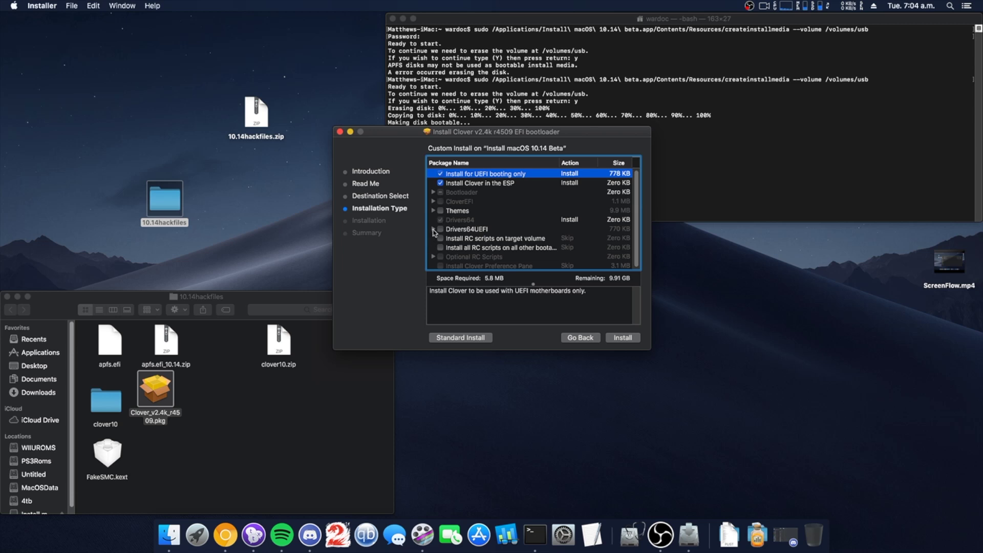
left_click(433, 229)
left_click(449, 238)
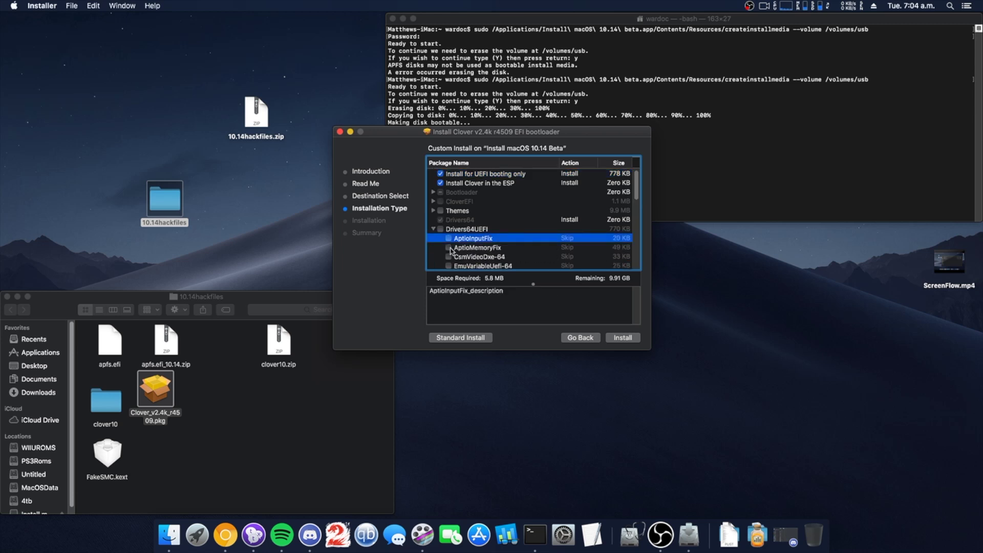
left_click(449, 247)
left_click(448, 238)
Review the remaining Drivers64UEFI entries, including the OsxAptioFix drivers, and compare them with AptioMemoryFix
scroll(445, 252, "down", 1)
scroll(445, 252, "down", 3)
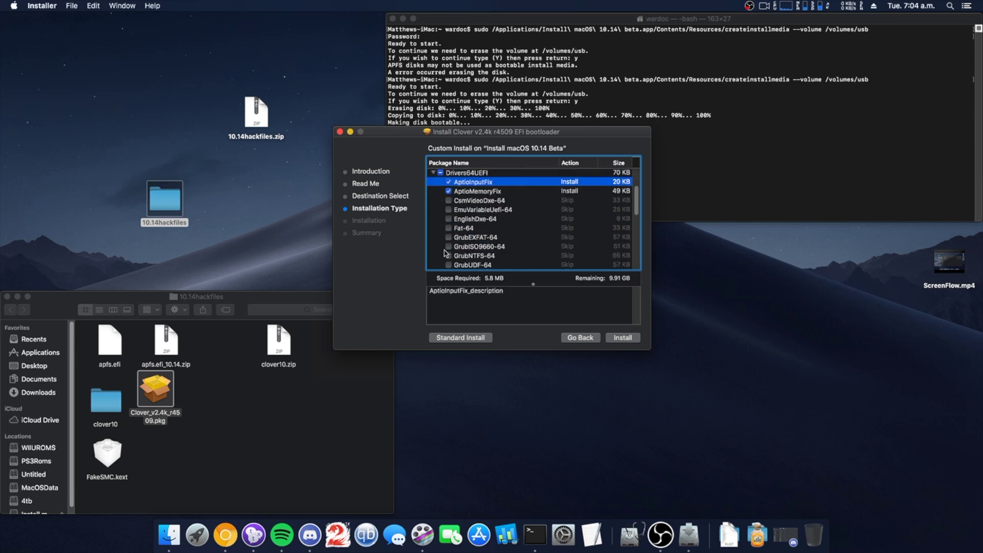
scroll(445, 253, "down", 4)
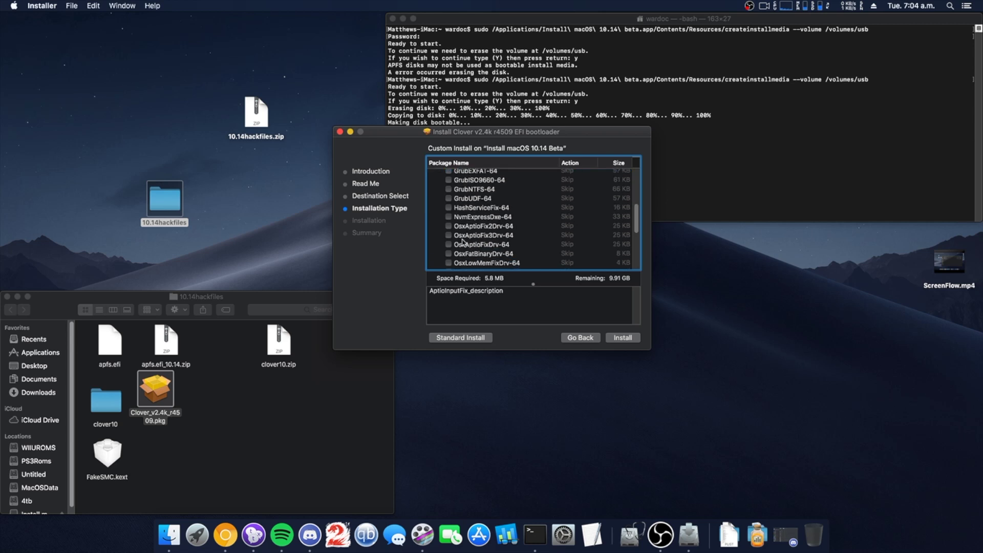
left_click(495, 228)
left_click(493, 235)
left_click(488, 246)
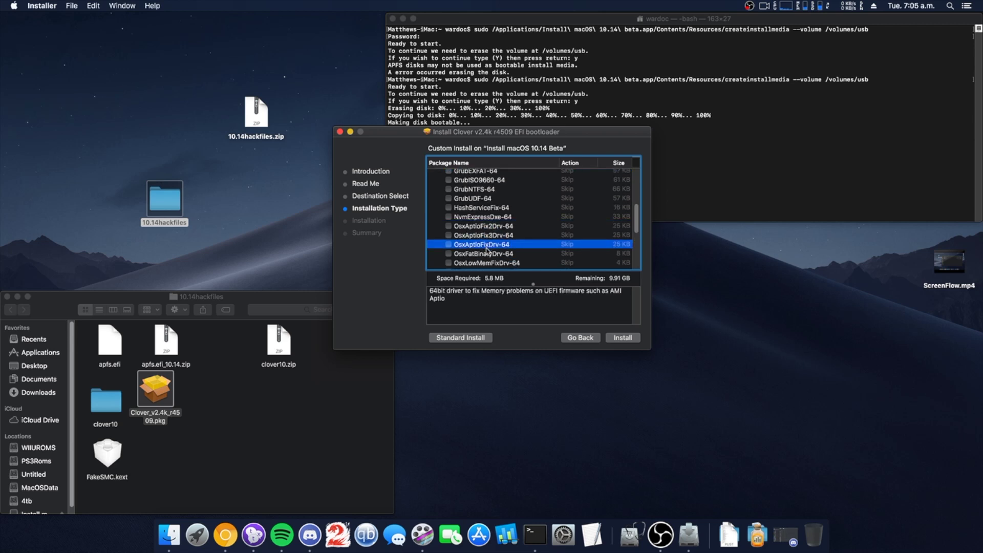
scroll(487, 251, "up", 4)
left_click(477, 205)
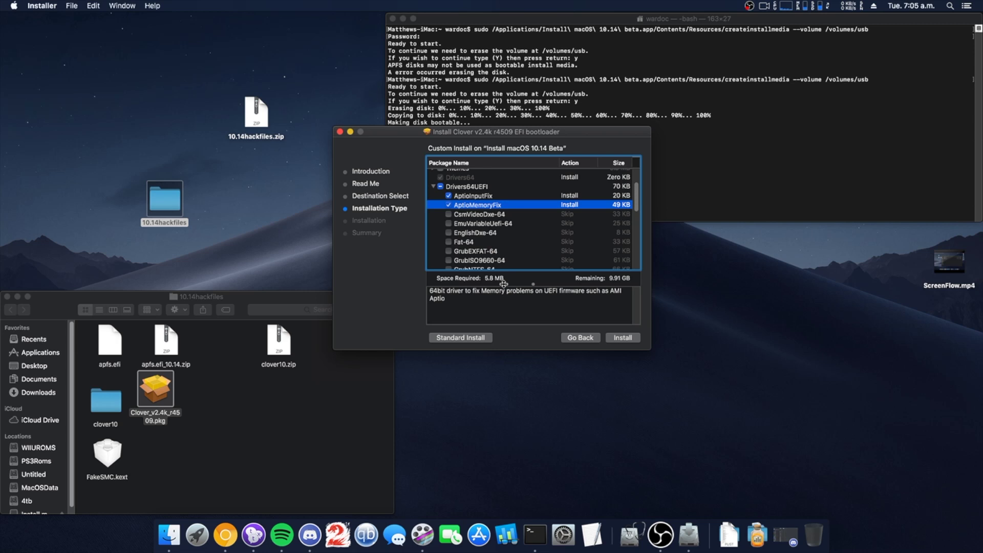
Install Clover with the customized packages, authorizing with the account password, and close the Terminal window and the installer
left_click(625, 340)
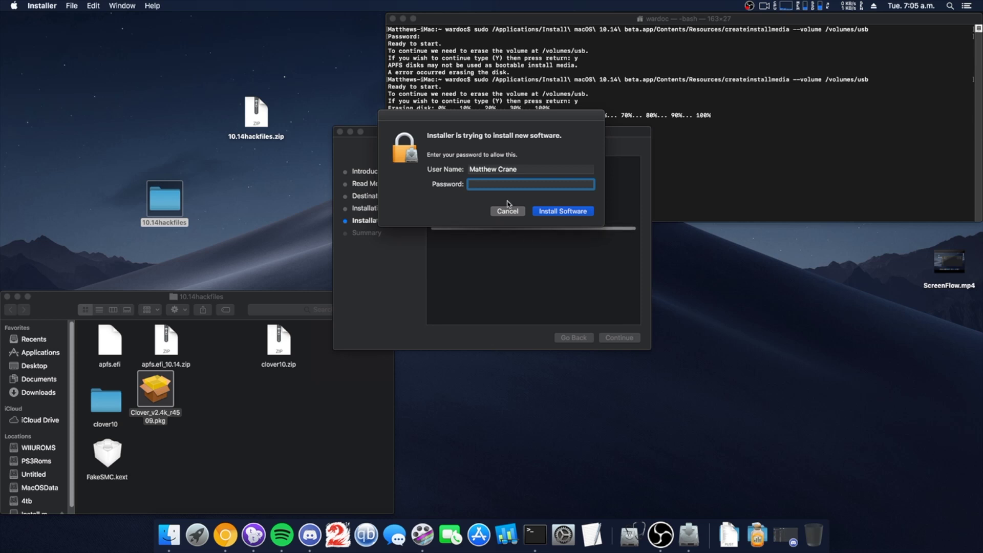
type("••••••••••••")
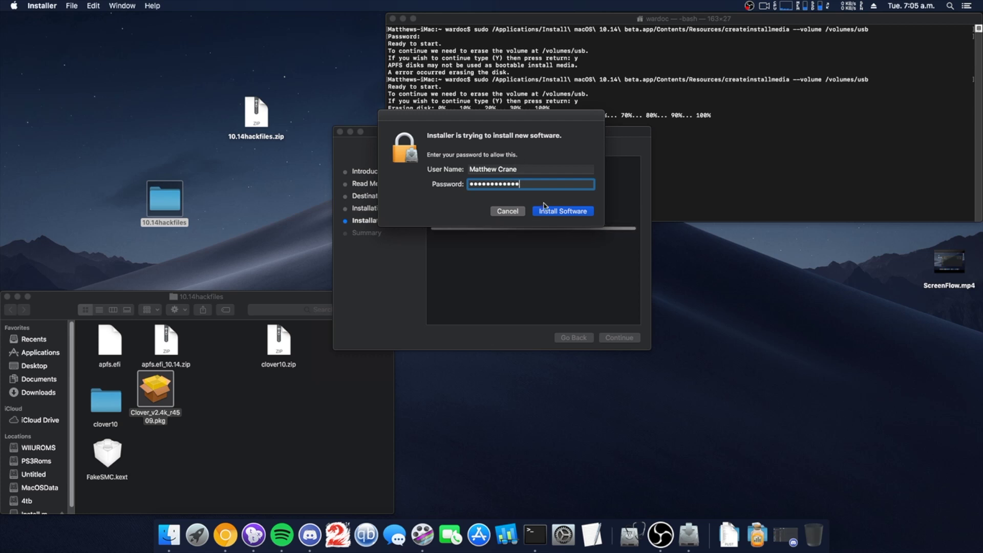
left_click(545, 209)
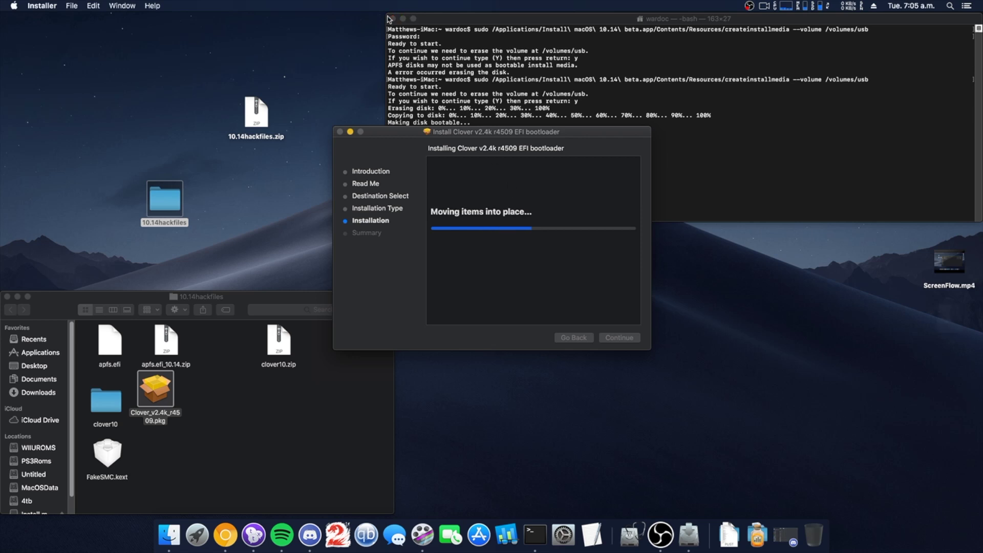
left_click(404, 18)
left_click(392, 19)
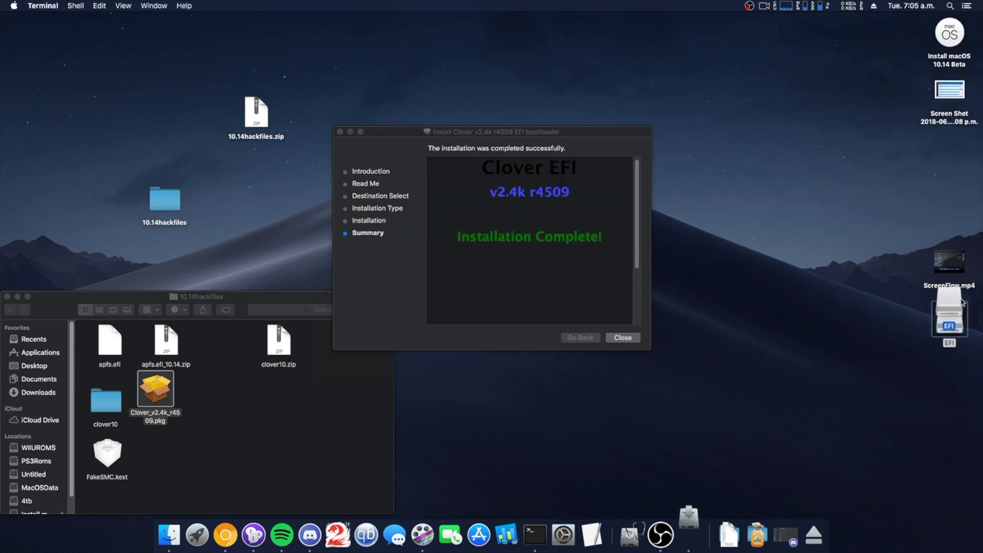
left_click(635, 338)
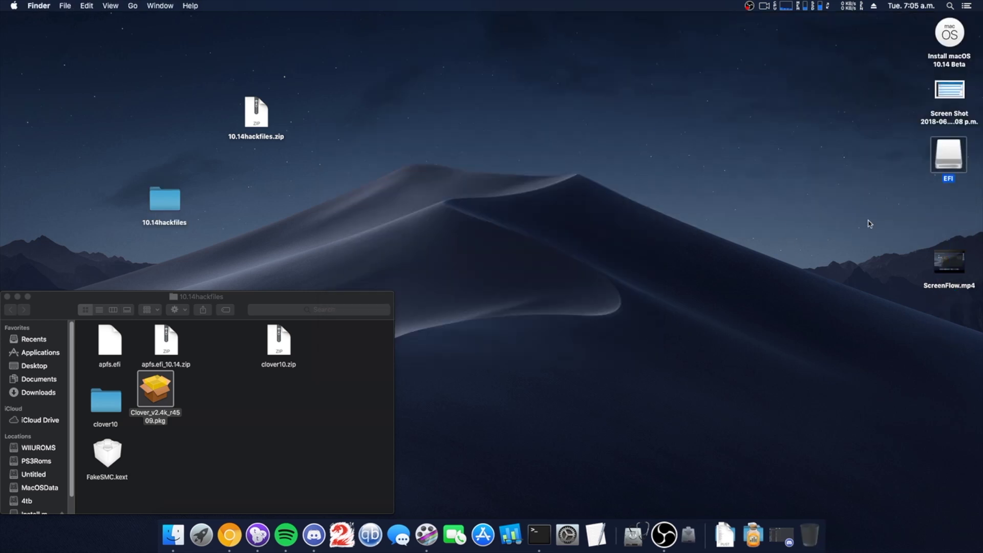
Replace BOOTX64.efi in the EFI volume's EFI/BOOT folder with the copy from the clover10 folder
double_click(948, 153)
left_click_drag(298, 23, 713, 82)
double_click(531, 127)
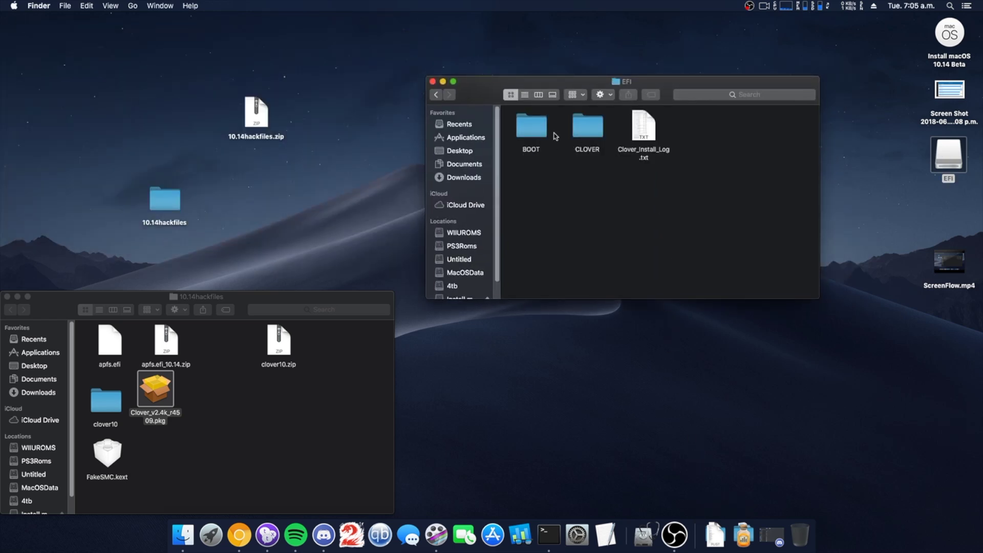
double_click(532, 127)
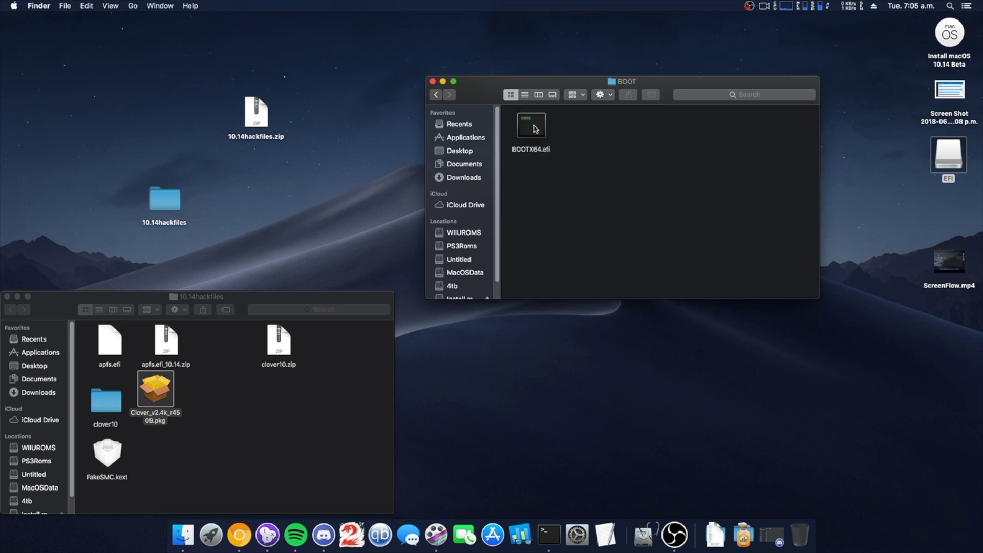
double_click(107, 402)
left_click_drag(104, 346, 568, 210)
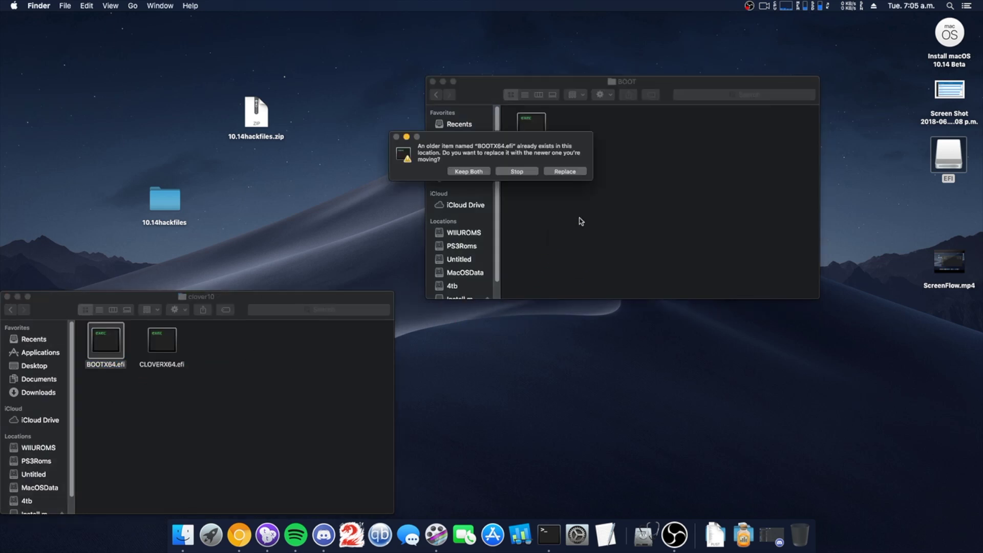
left_click(560, 176)
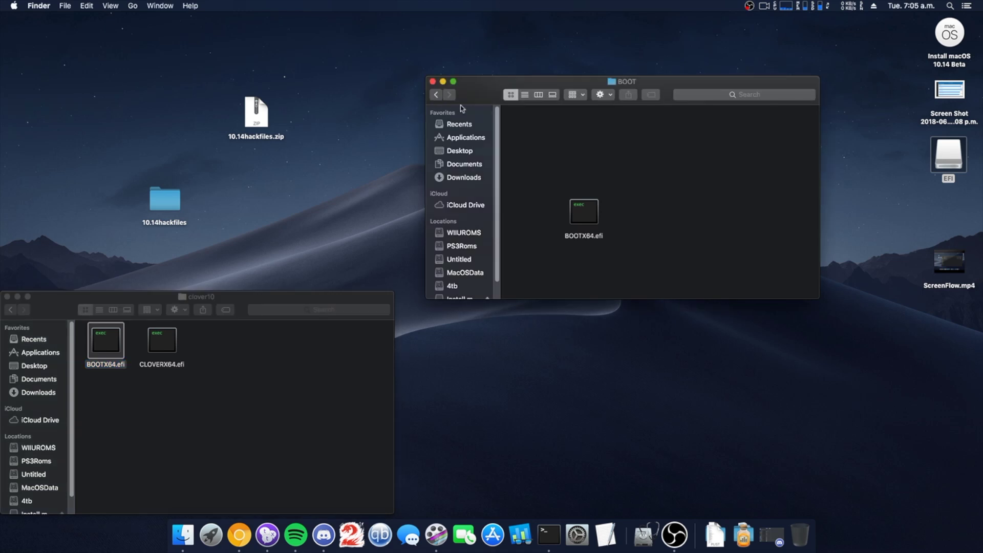
Replace CLOVERX64.efi in the EFI volume's CLOVER folder with the copy from the clover10 folder
left_click(437, 95)
double_click(587, 128)
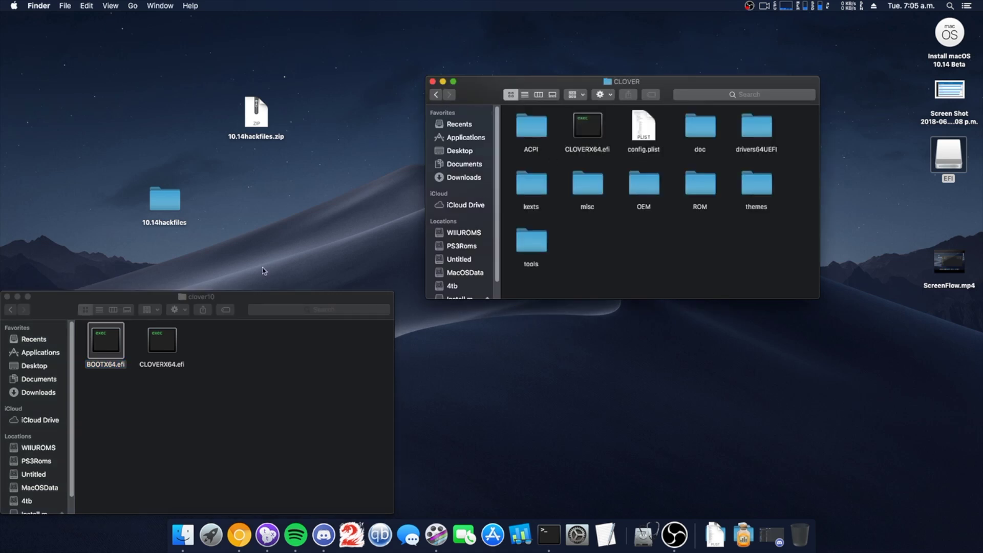
left_click_drag(156, 340, 625, 264)
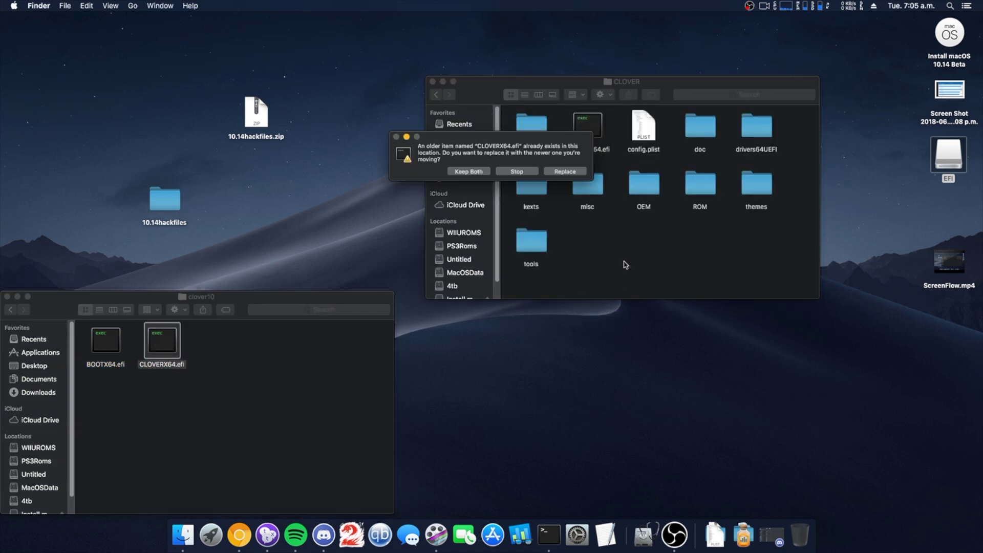
left_click(563, 176)
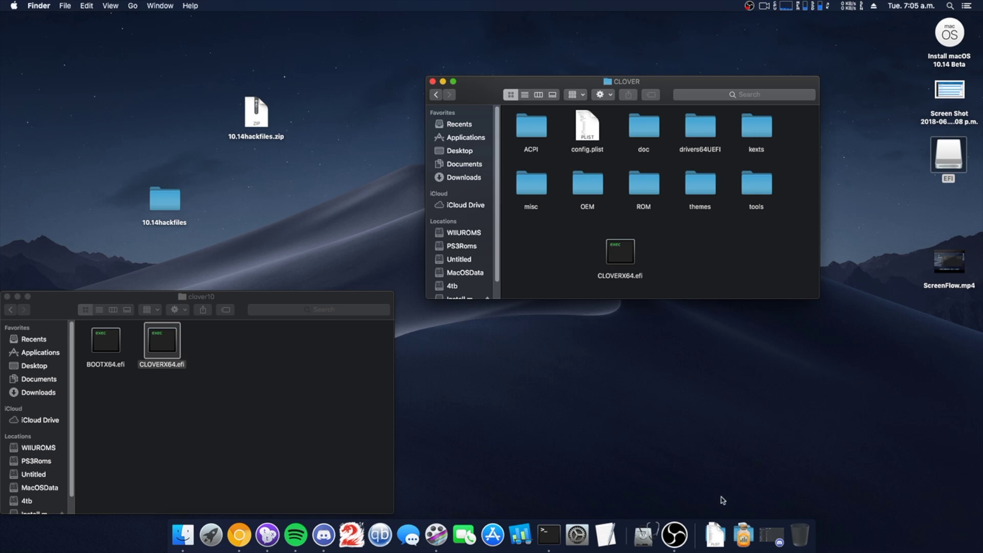
Replace config.plist in the CLOVER folder with the prepared config.plist from the file stack in the Dock
left_click(716, 533)
left_click_drag(721, 503, 711, 254)
left_click(563, 172)
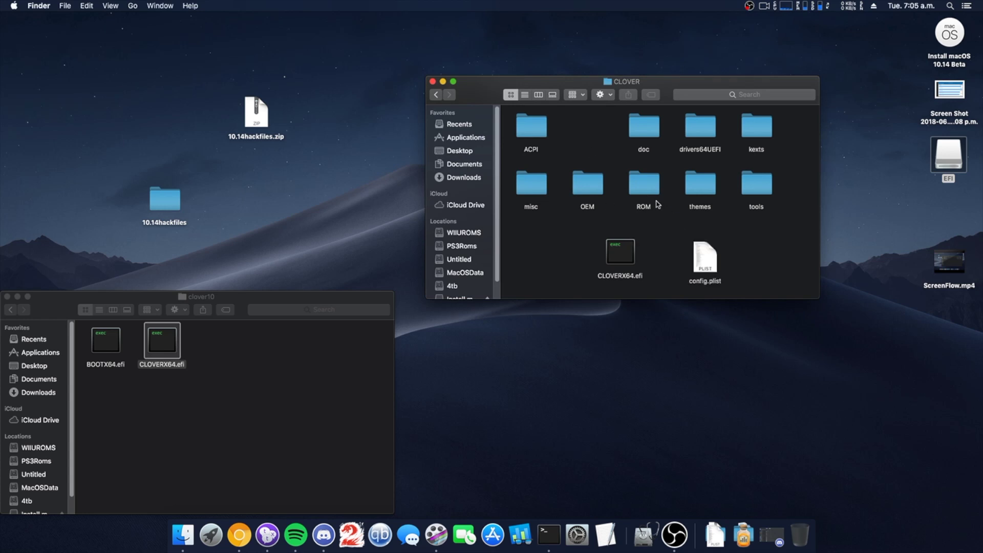
Copy FakeSMC.kext from the 10.14hackfiles folder into the EFI volume's CLOVER/kexts/Other folder
double_click(756, 128)
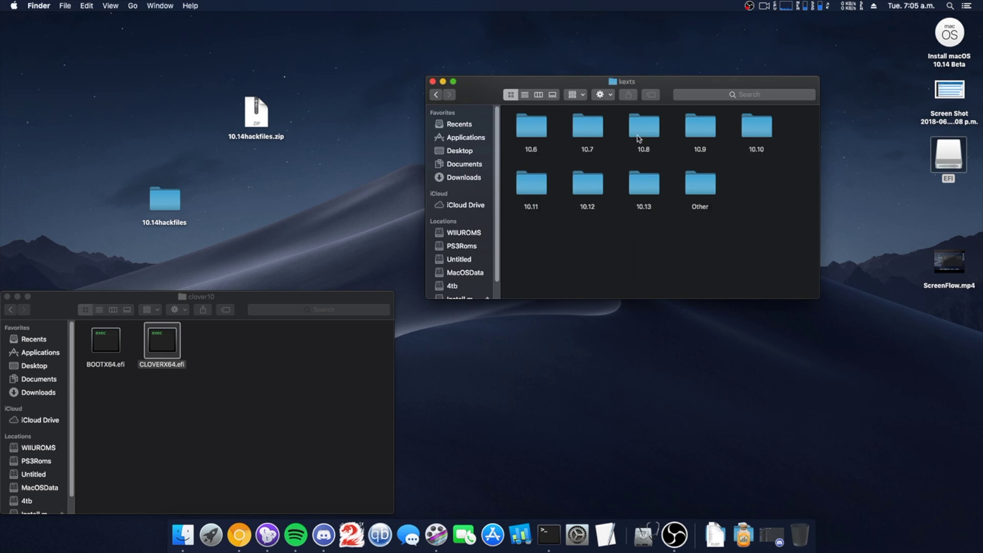
double_click(699, 180)
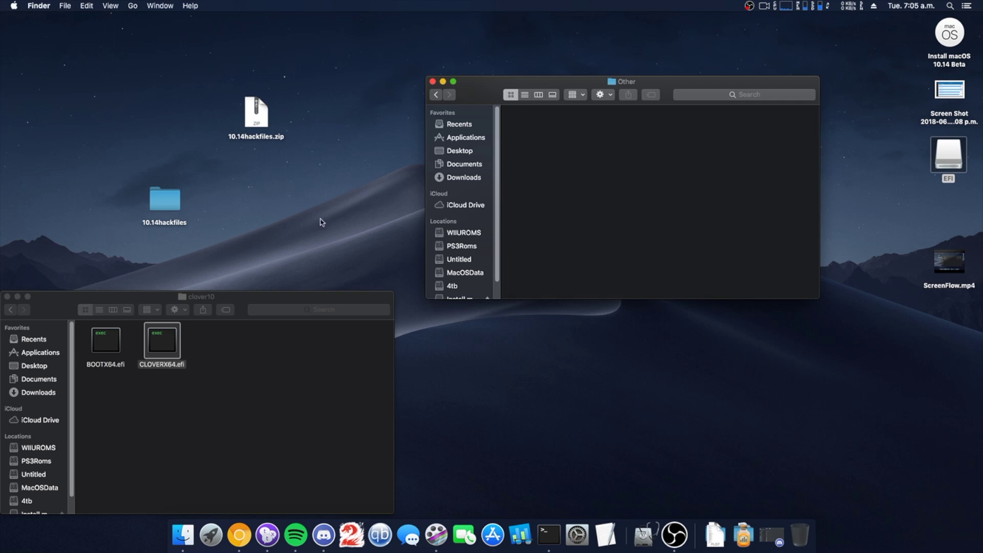
left_click(9, 313)
left_click(9, 314)
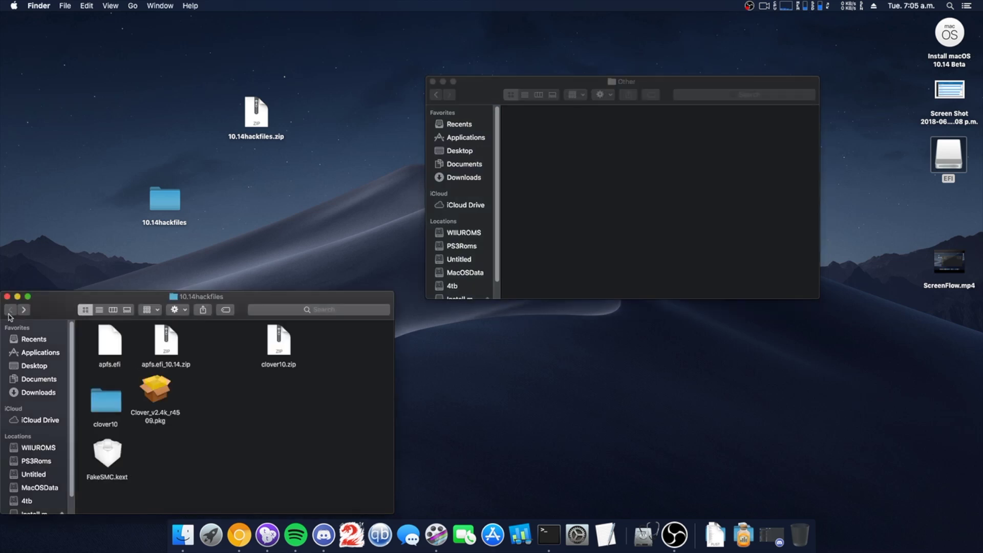
left_click_drag(105, 463, 544, 135)
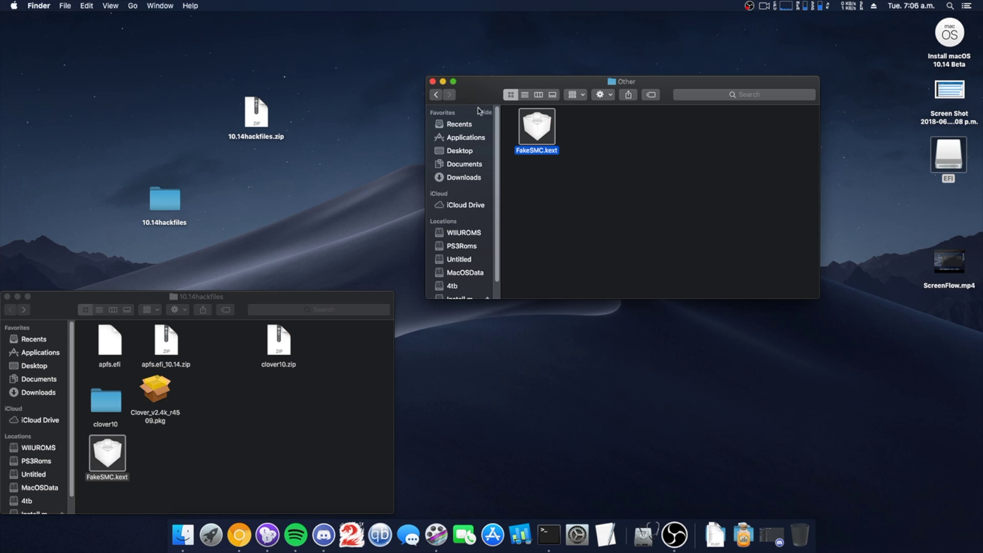
Copy apfs.efi from the 10.14hackfiles folder into CLOVER's drivers64UEFI folder and close that folder's window
left_click(436, 94)
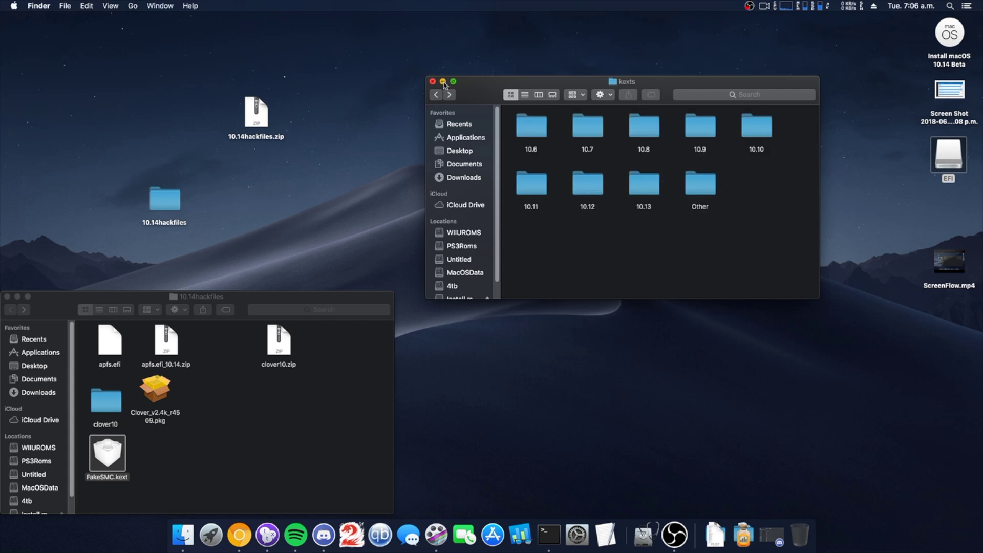
left_click(435, 95)
double_click(703, 123)
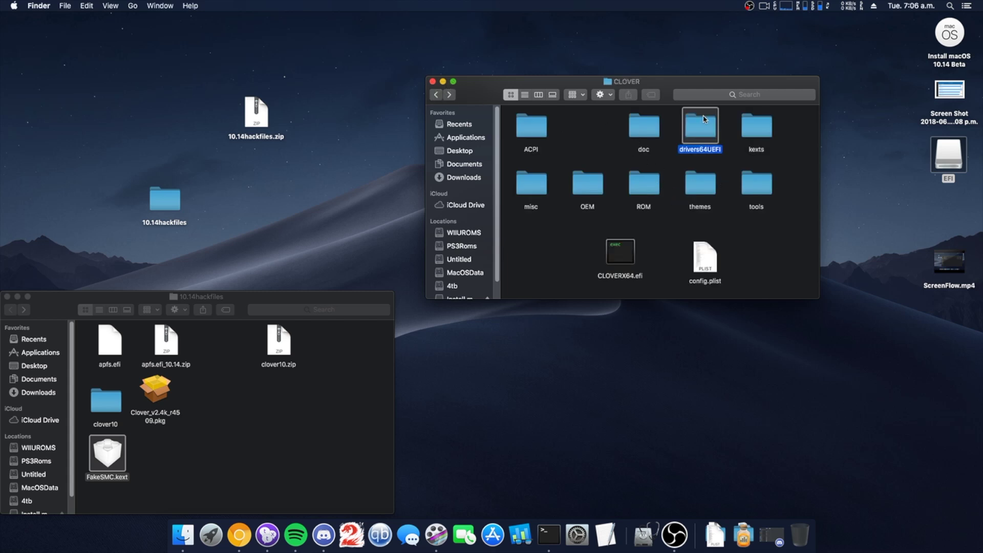
left_click_drag(110, 340, 705, 187)
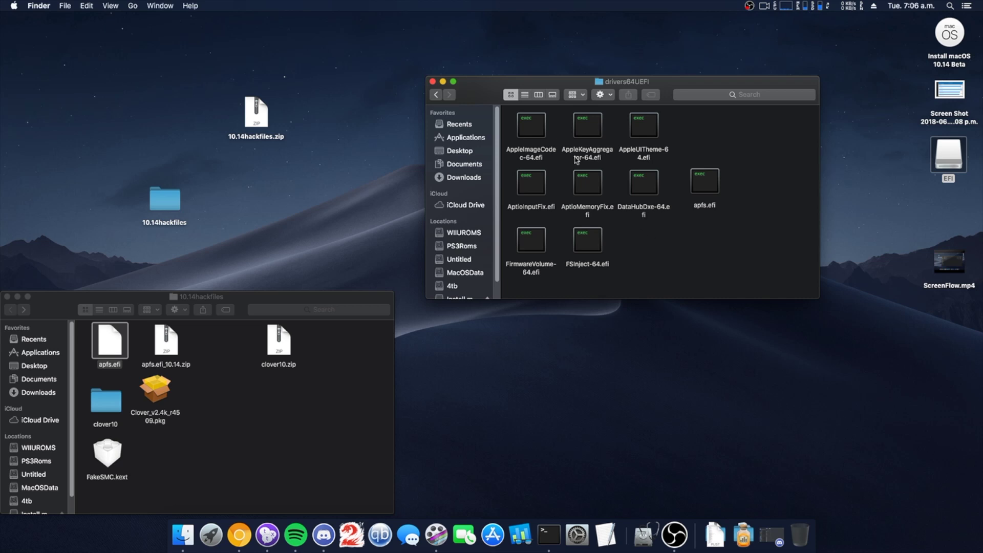
left_click(432, 82)
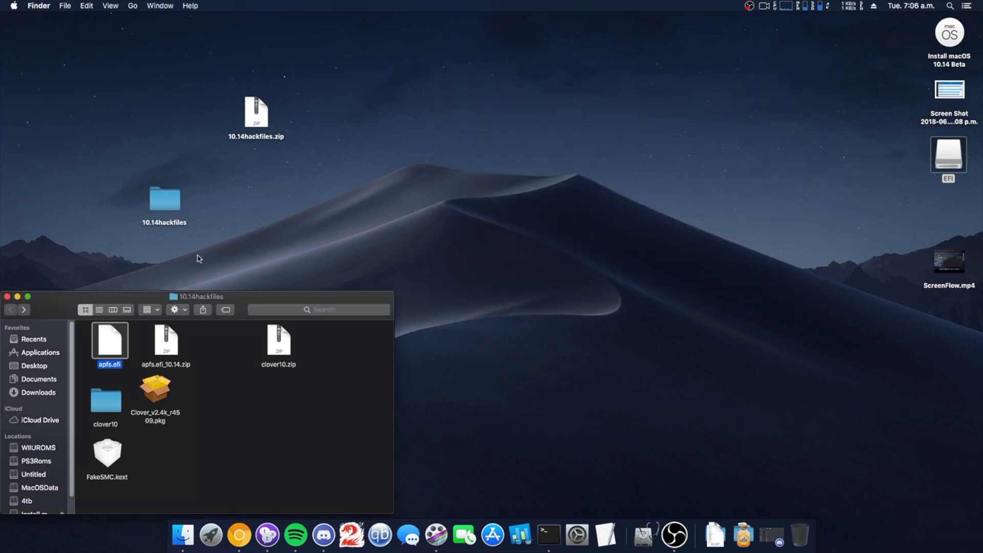
Close the 10.14hackfiles window and move 10.14hackfiles.zip beside the 10.14hackfiles folder on the desktop
left_click_drag(245, 306, 647, 141)
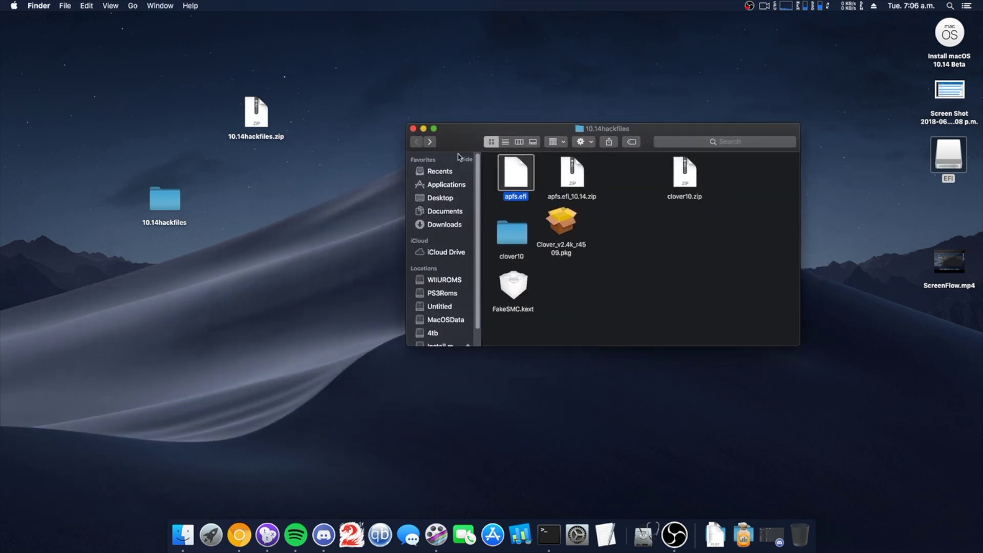
left_click(411, 133)
left_click_drag(259, 119, 238, 202)
left_click(211, 535)
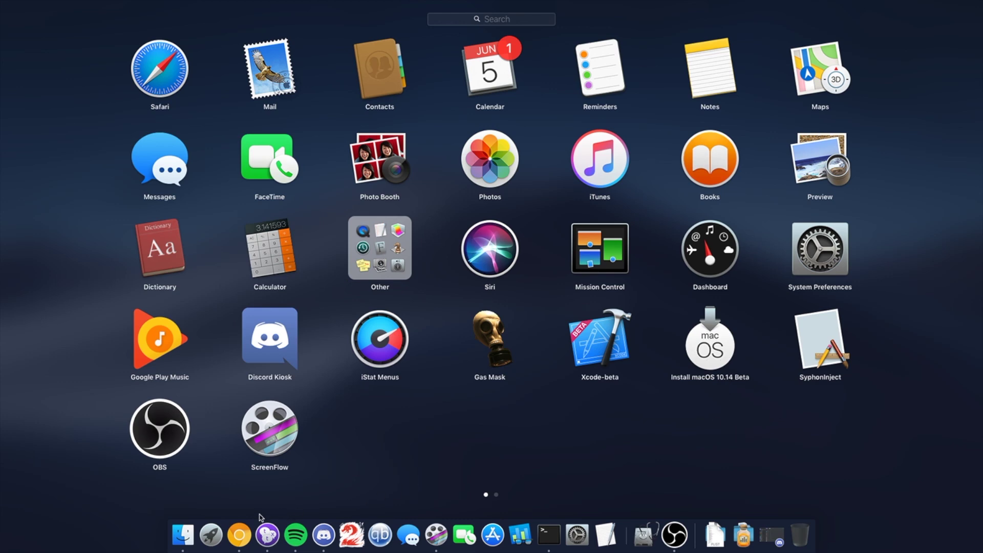
left_click(210, 535)
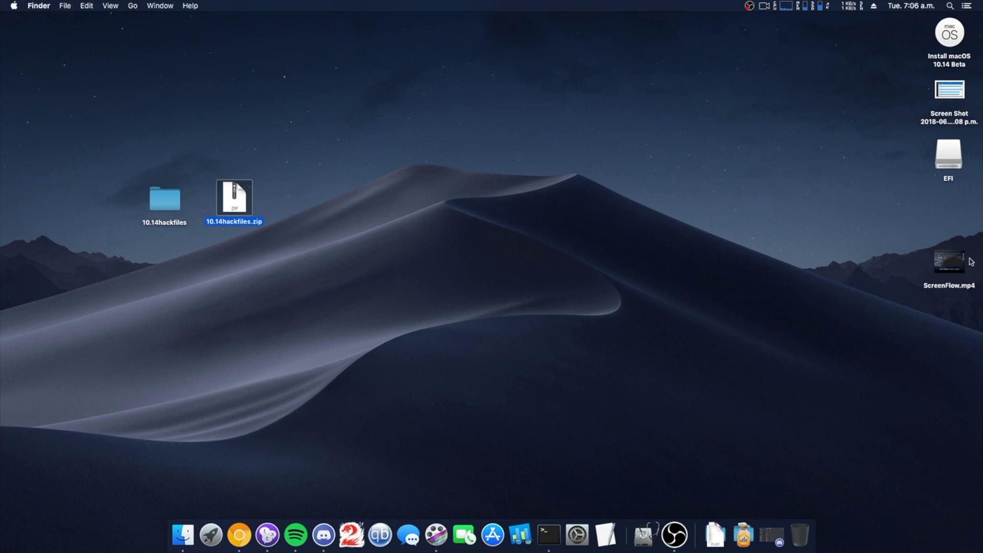